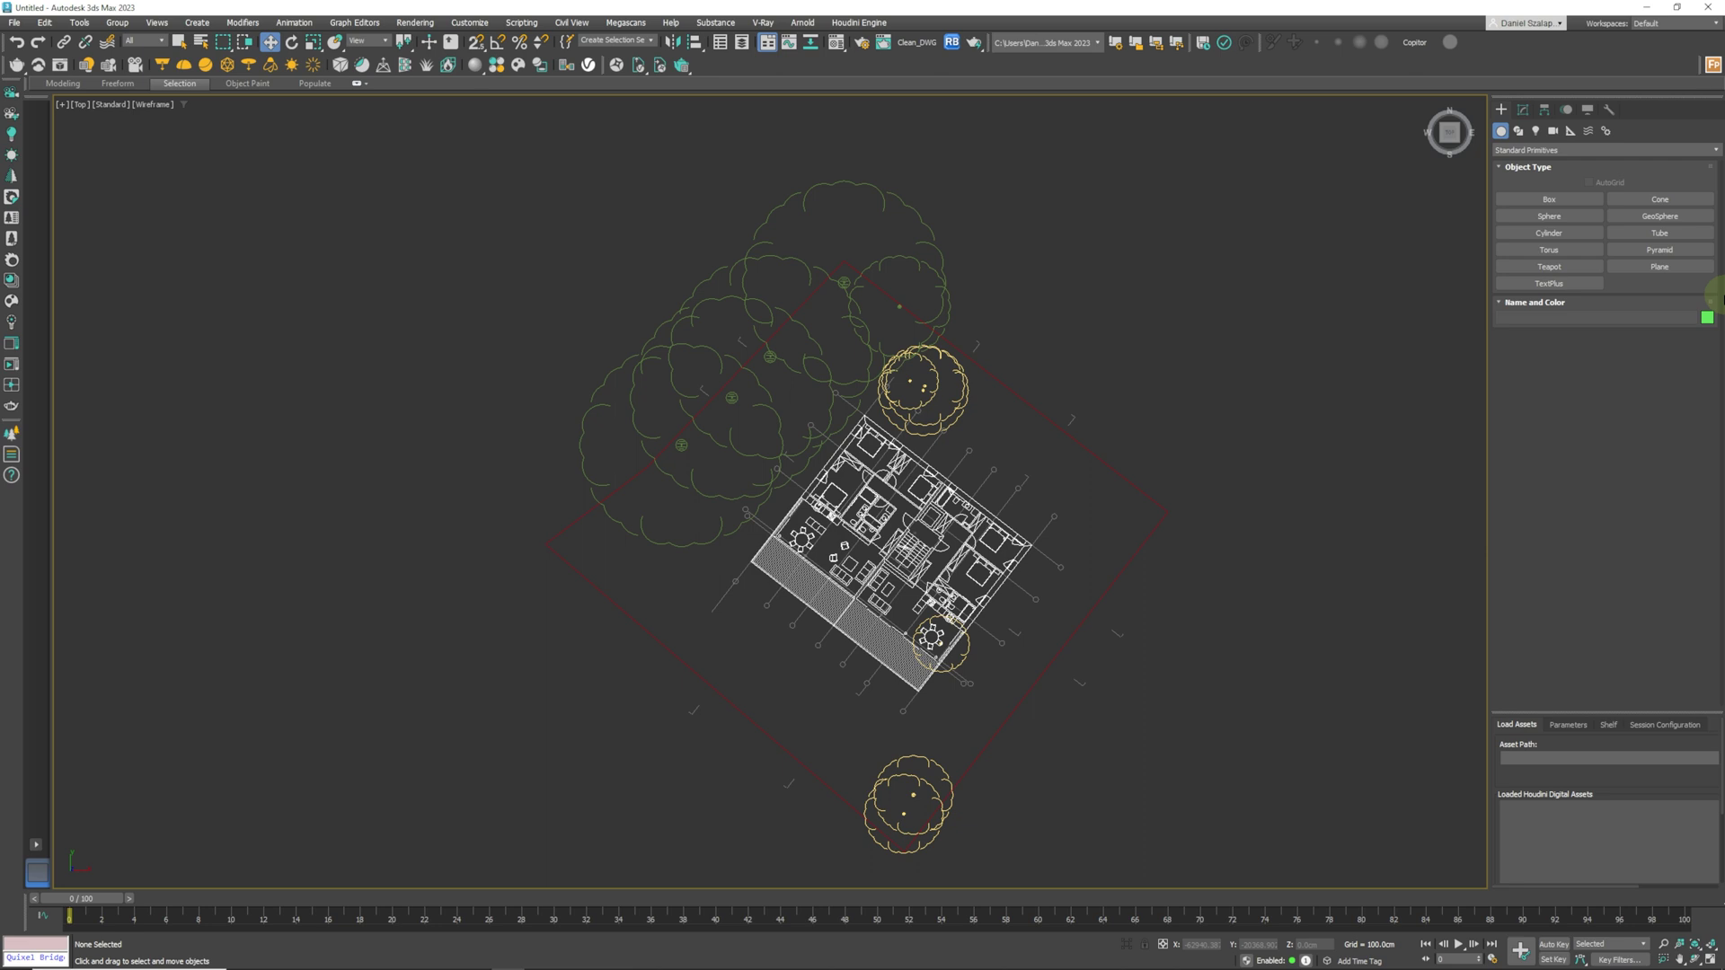
Step: Pan the top view and inspect Block:Plan de coupe_3 in the scene object list
middle_drag(1223, 501, 1217, 474)
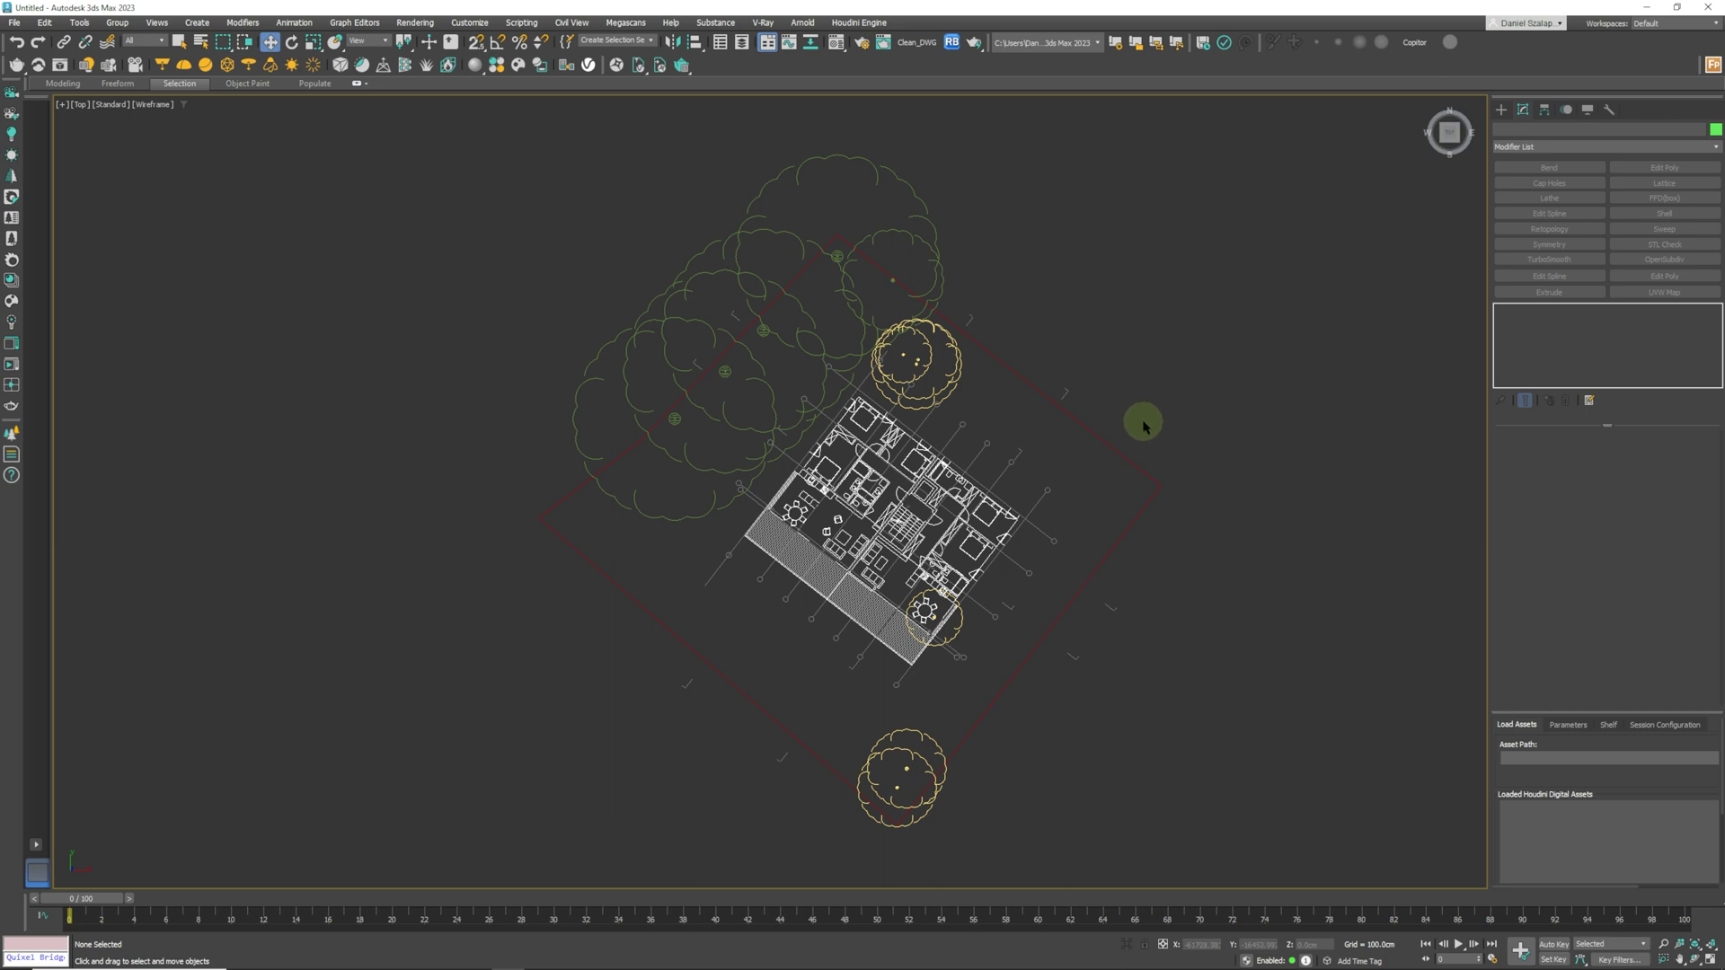
middle_drag(1143, 428, 1155, 424)
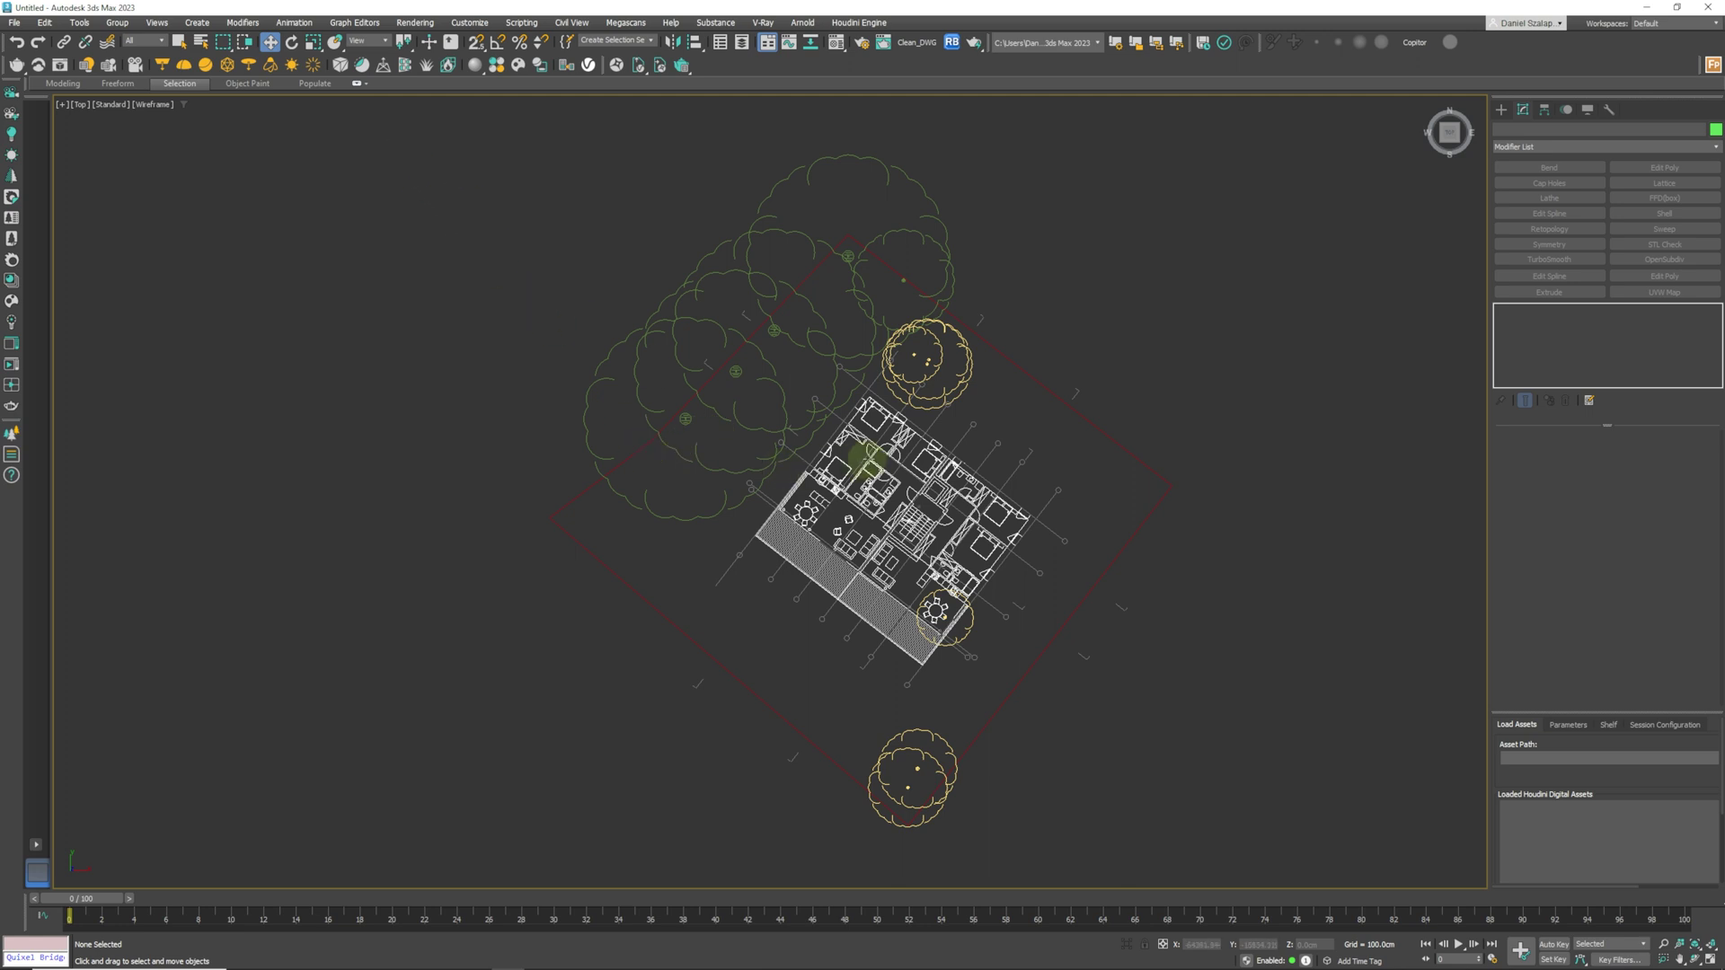
key(h)
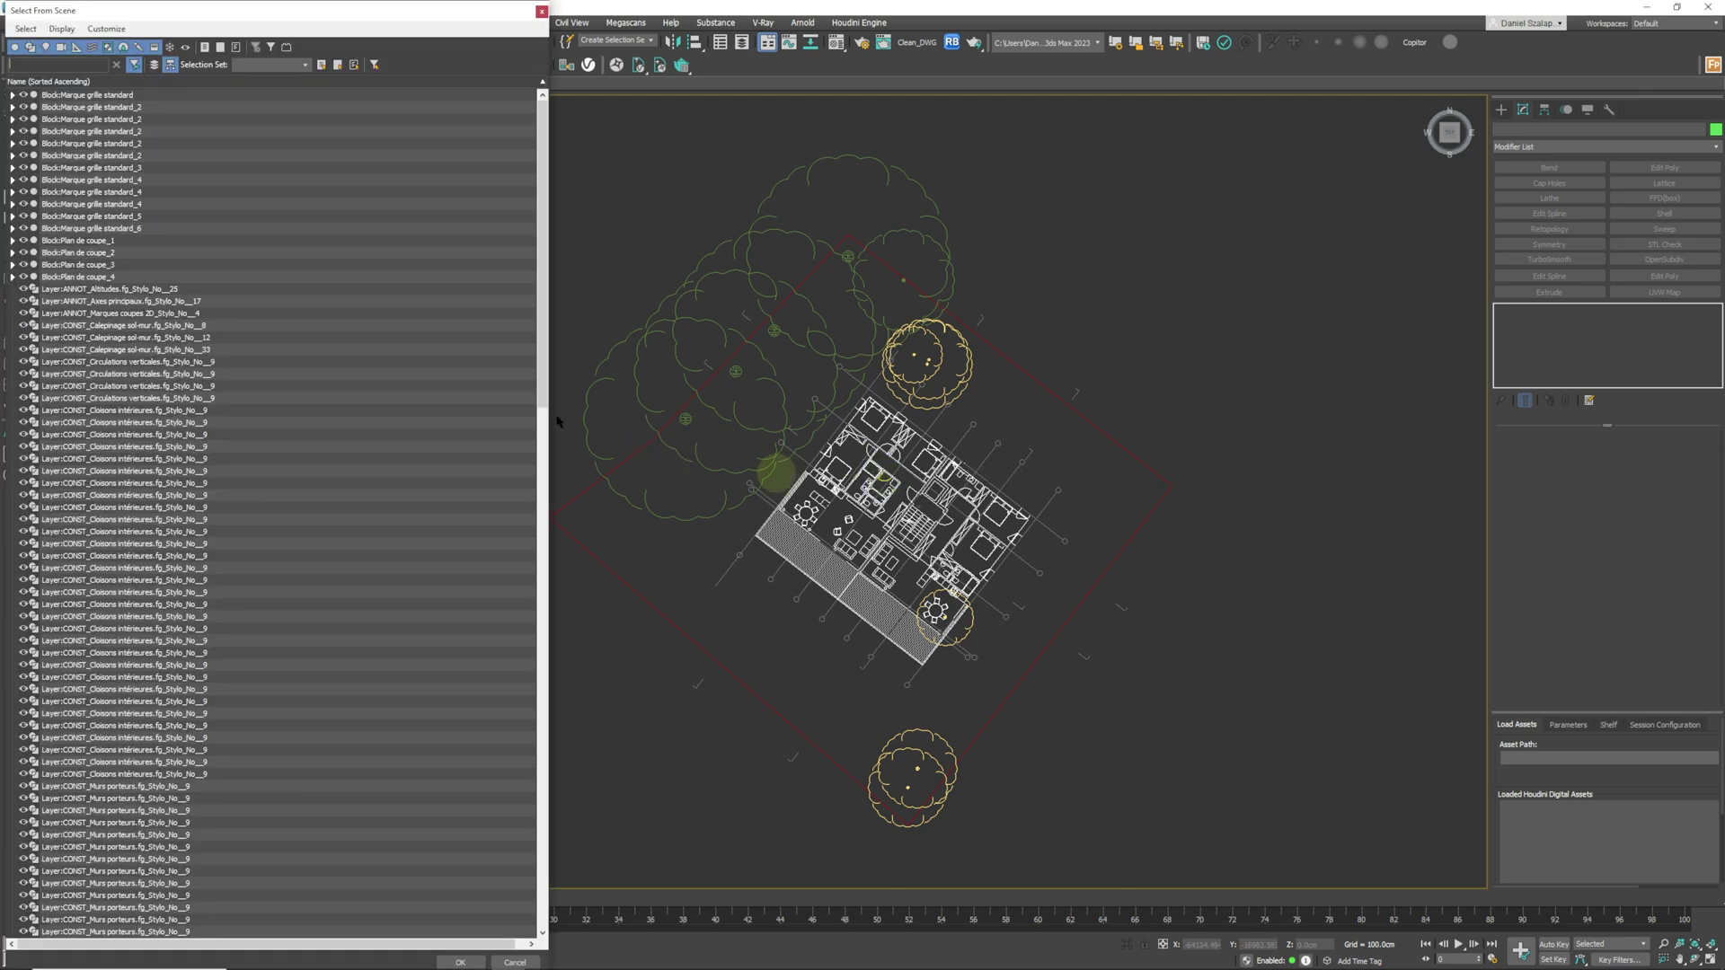
click(544, 125)
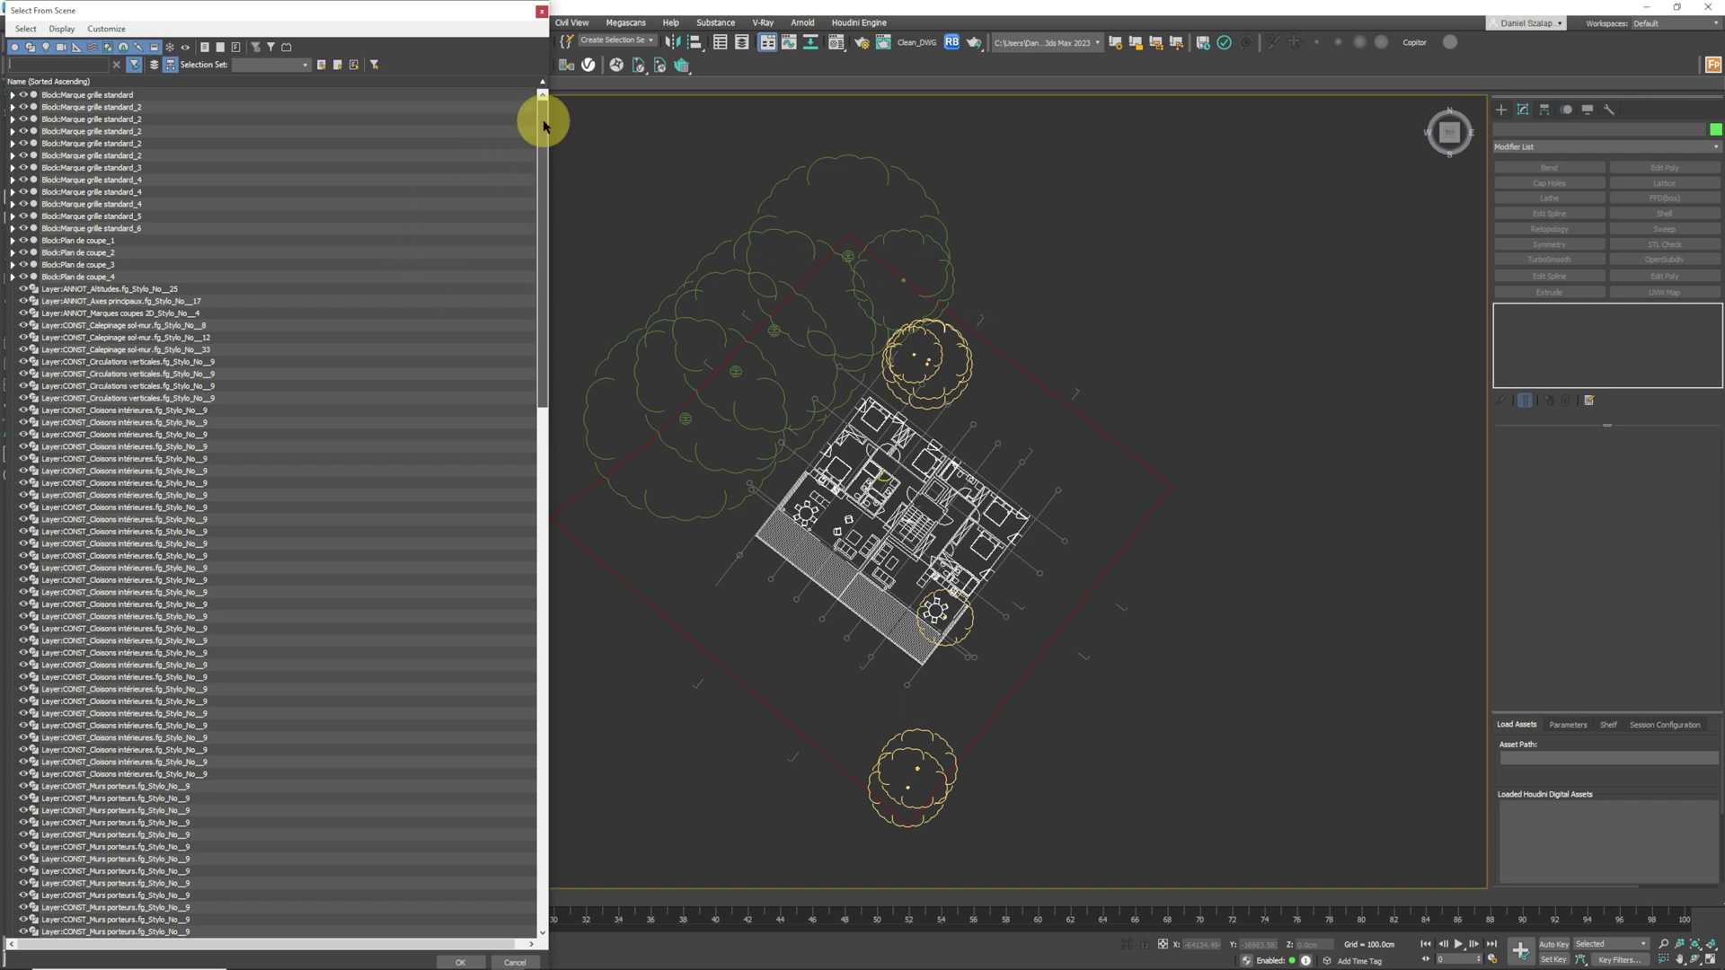
mouse_move(543, 124)
mouse_down()
mouse_move(558, 628)
mouse_move(544, 106)
mouse_up()
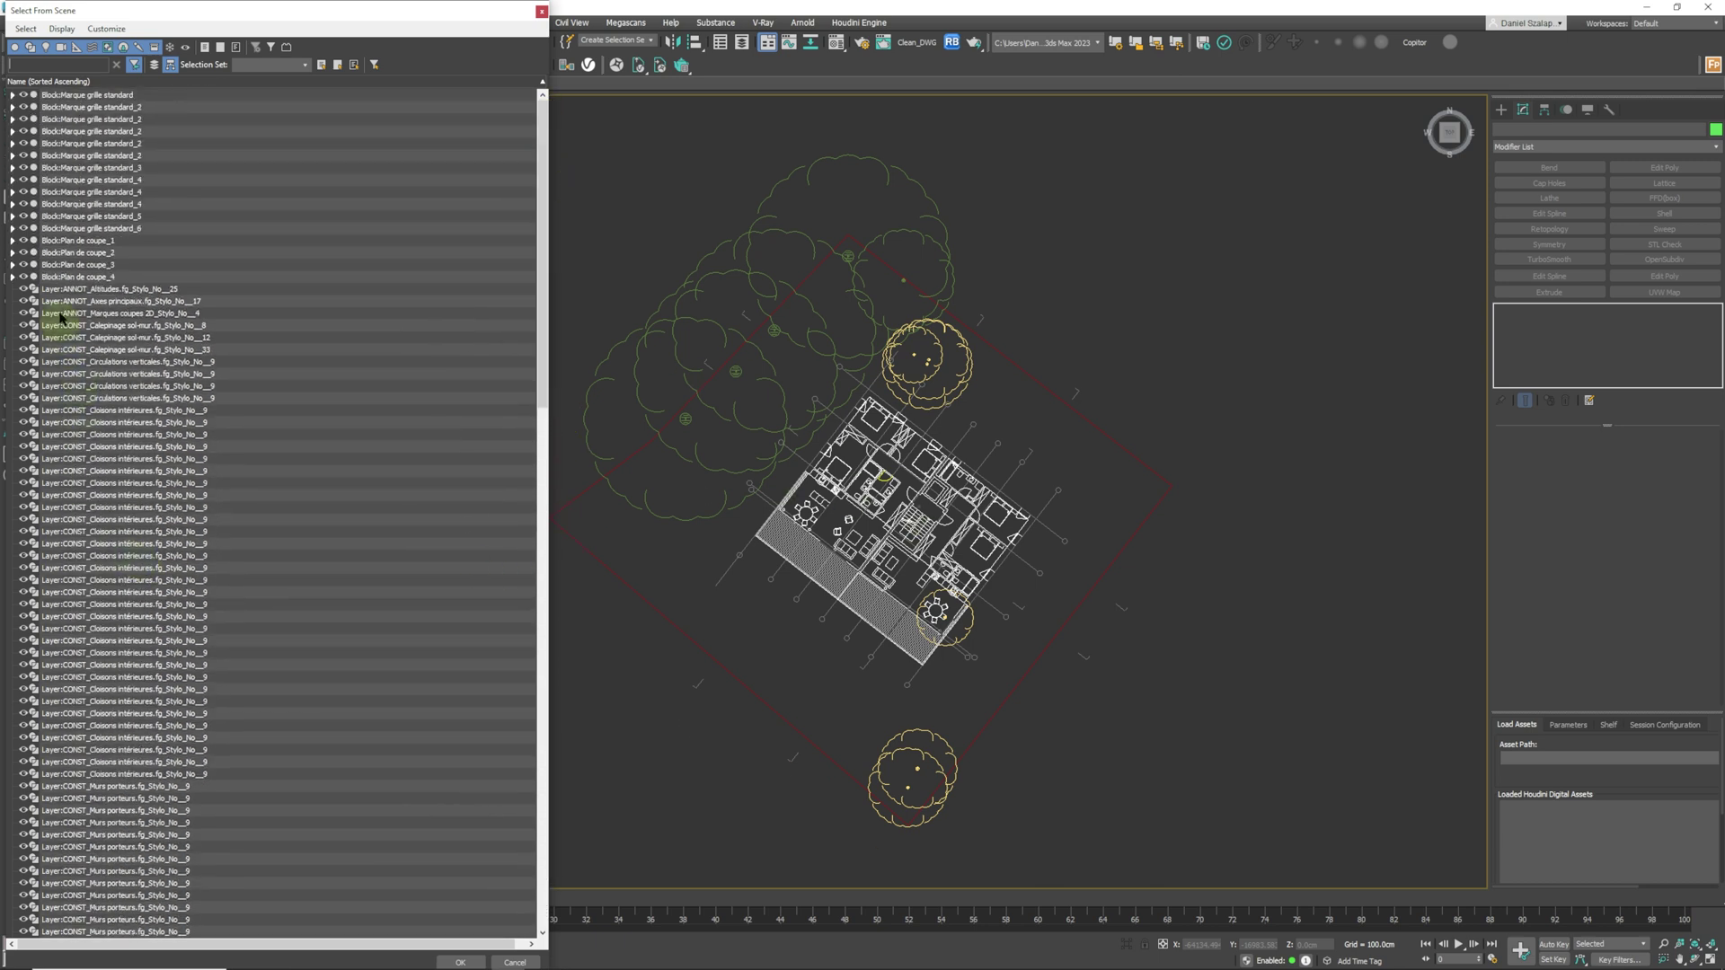
click(12, 264)
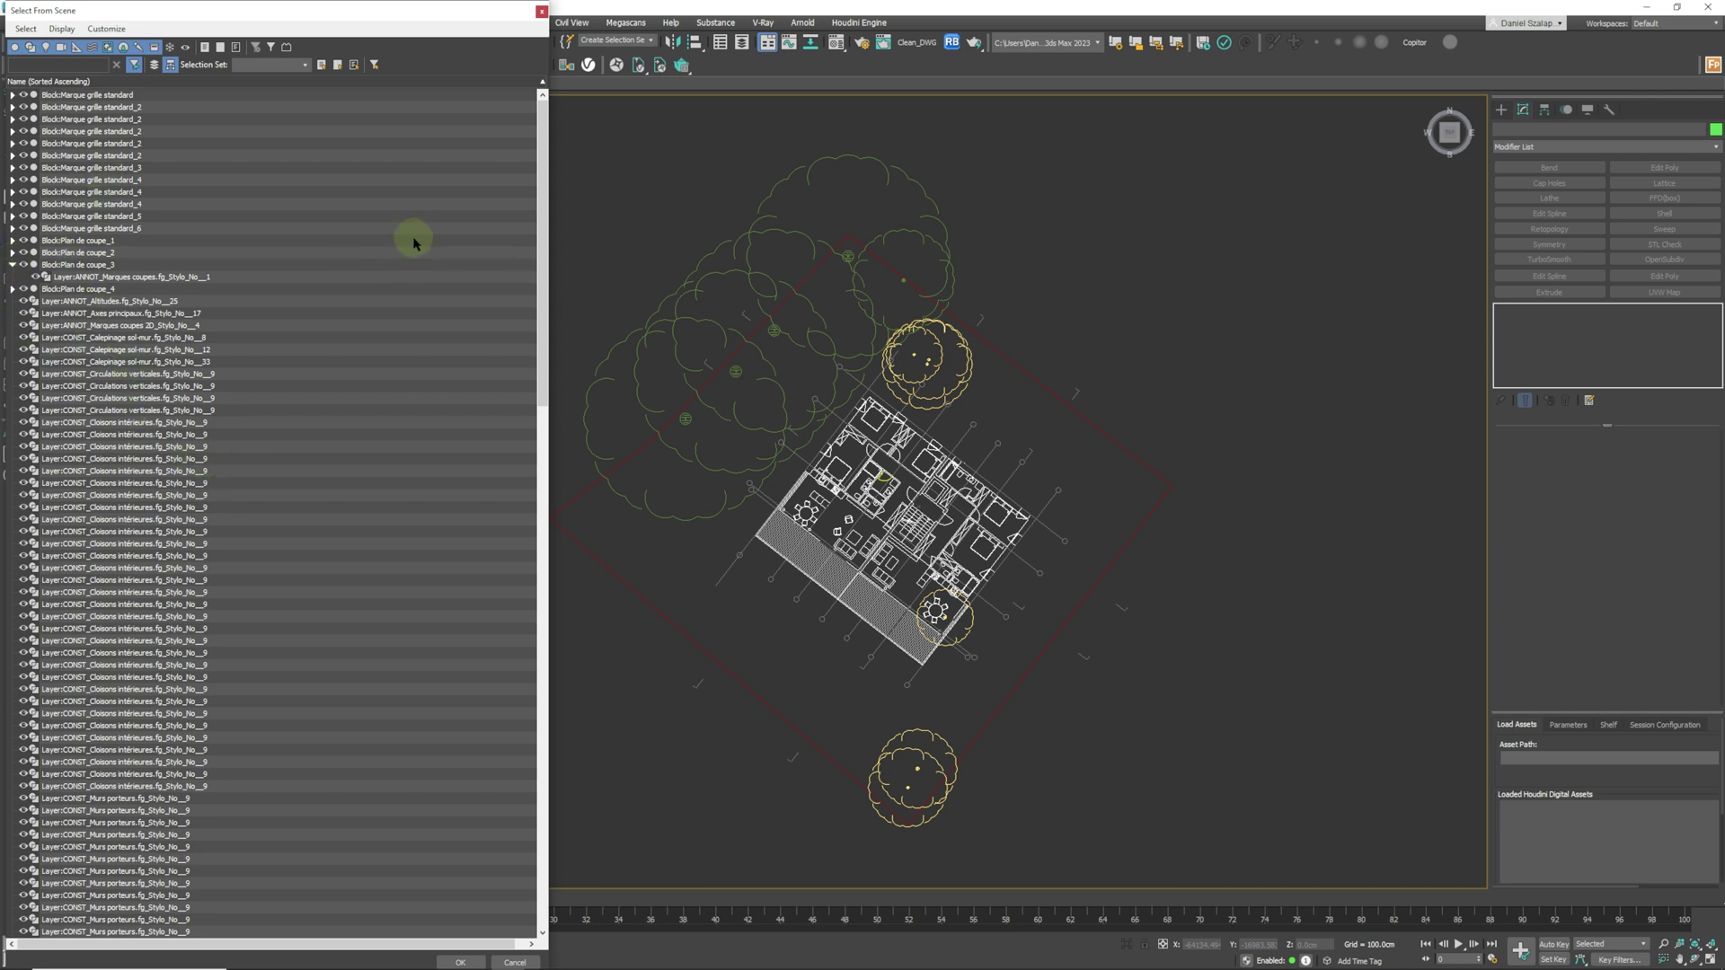
click(542, 12)
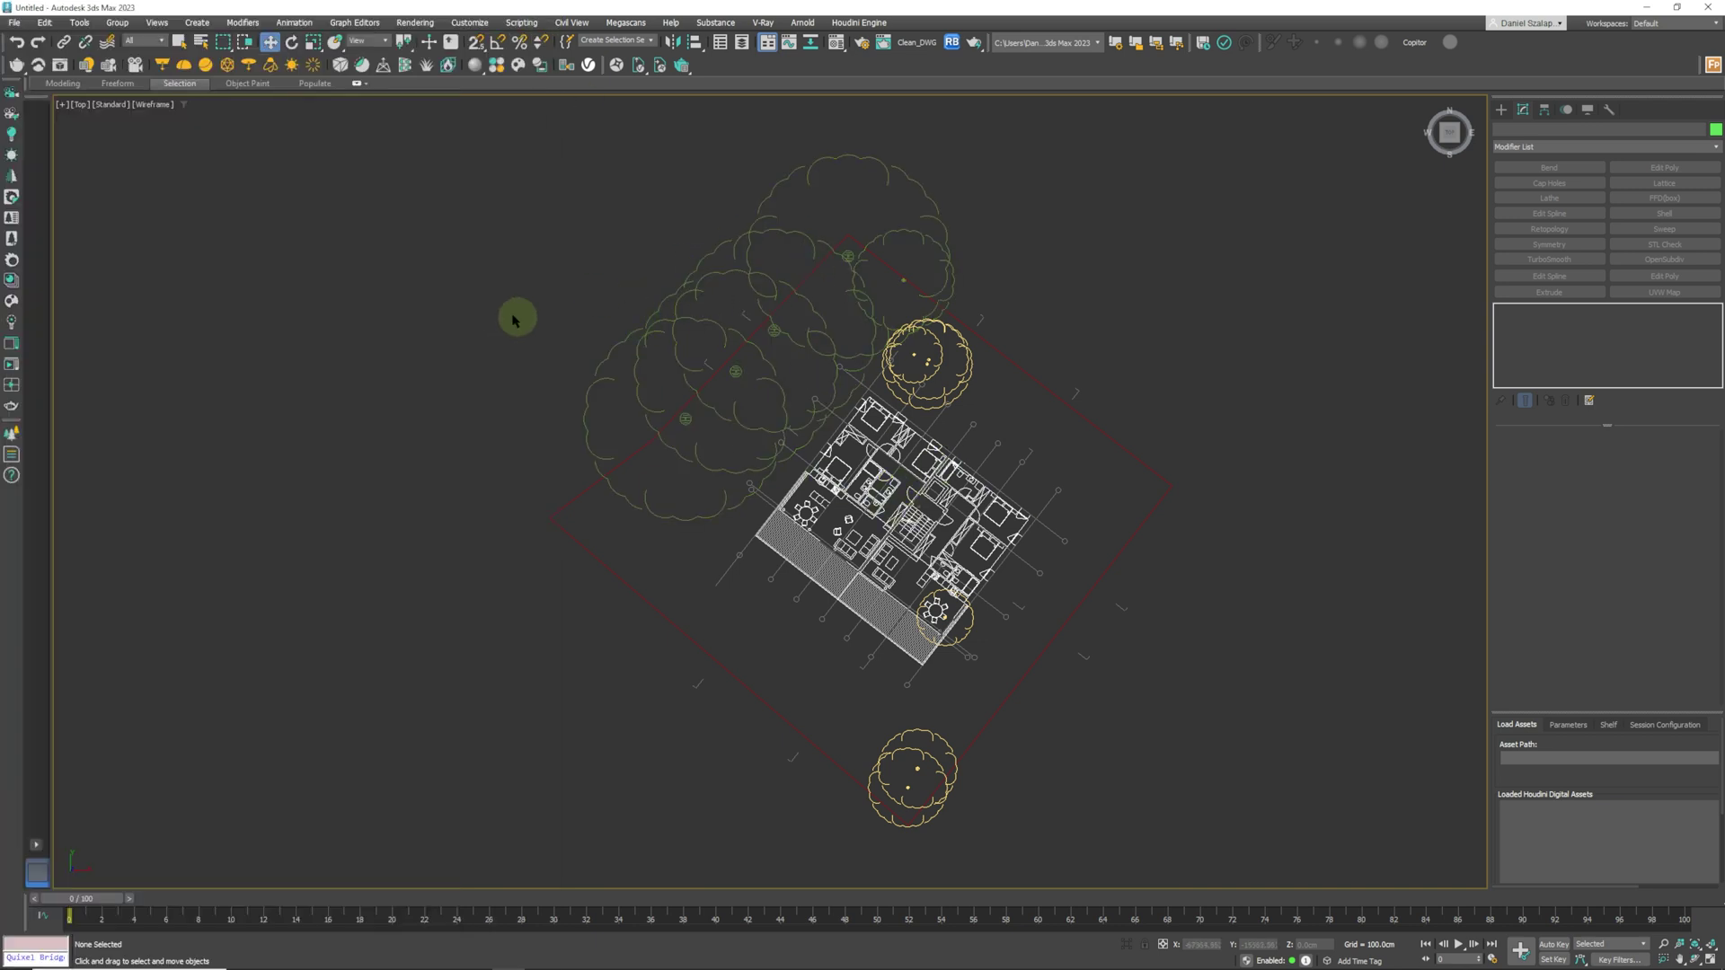
Step: Run Clean DWG on the whole plan as flattened group Plan01, dropping empty layers
mouse_move(485, 208)
mouse_down()
mouse_move(1204, 719)
mouse_move(1272, 823)
mouse_up()
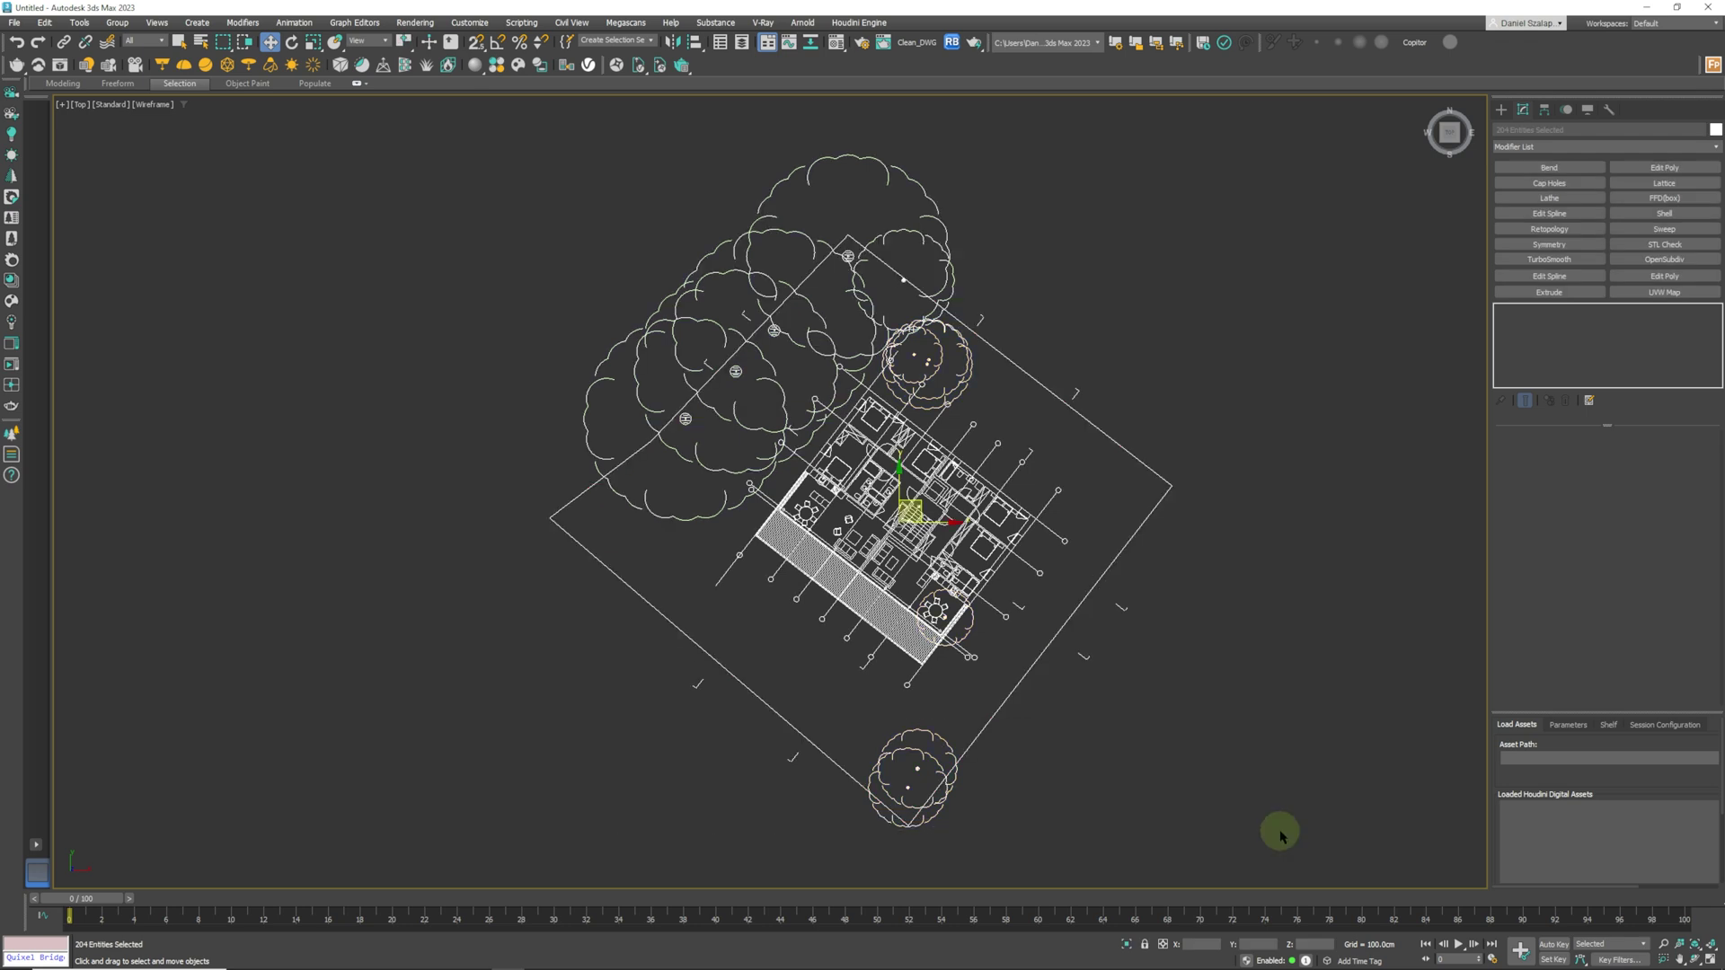
click(916, 44)
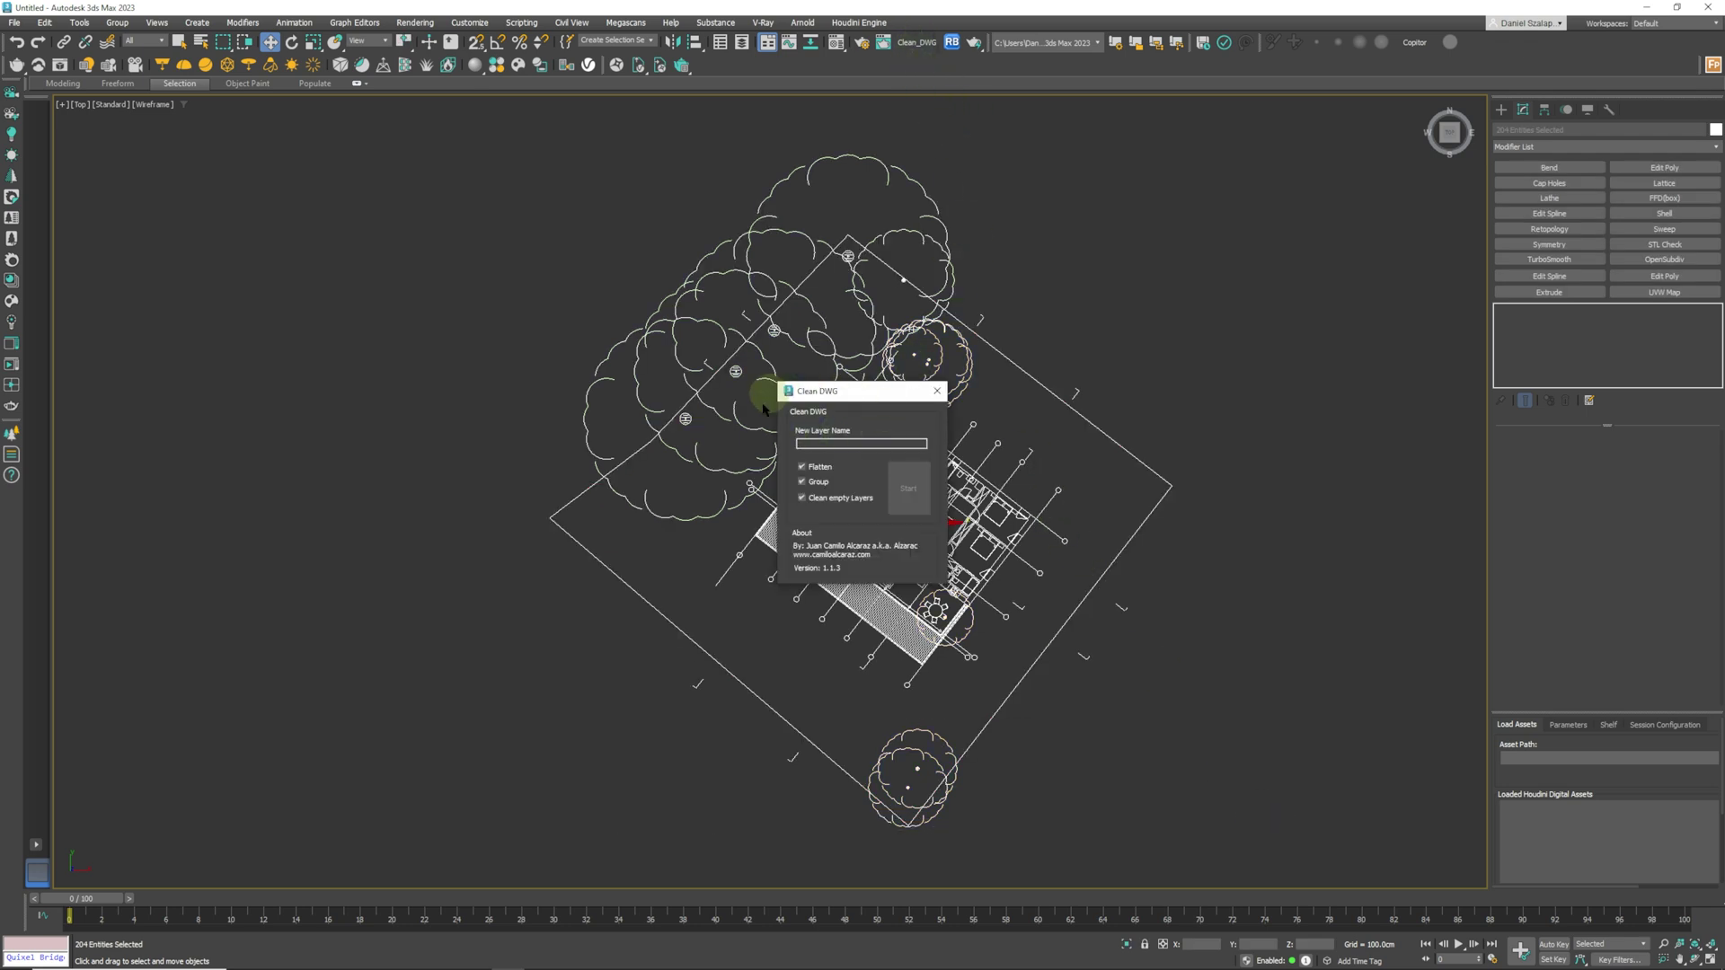
drag(860, 379, 614, 410)
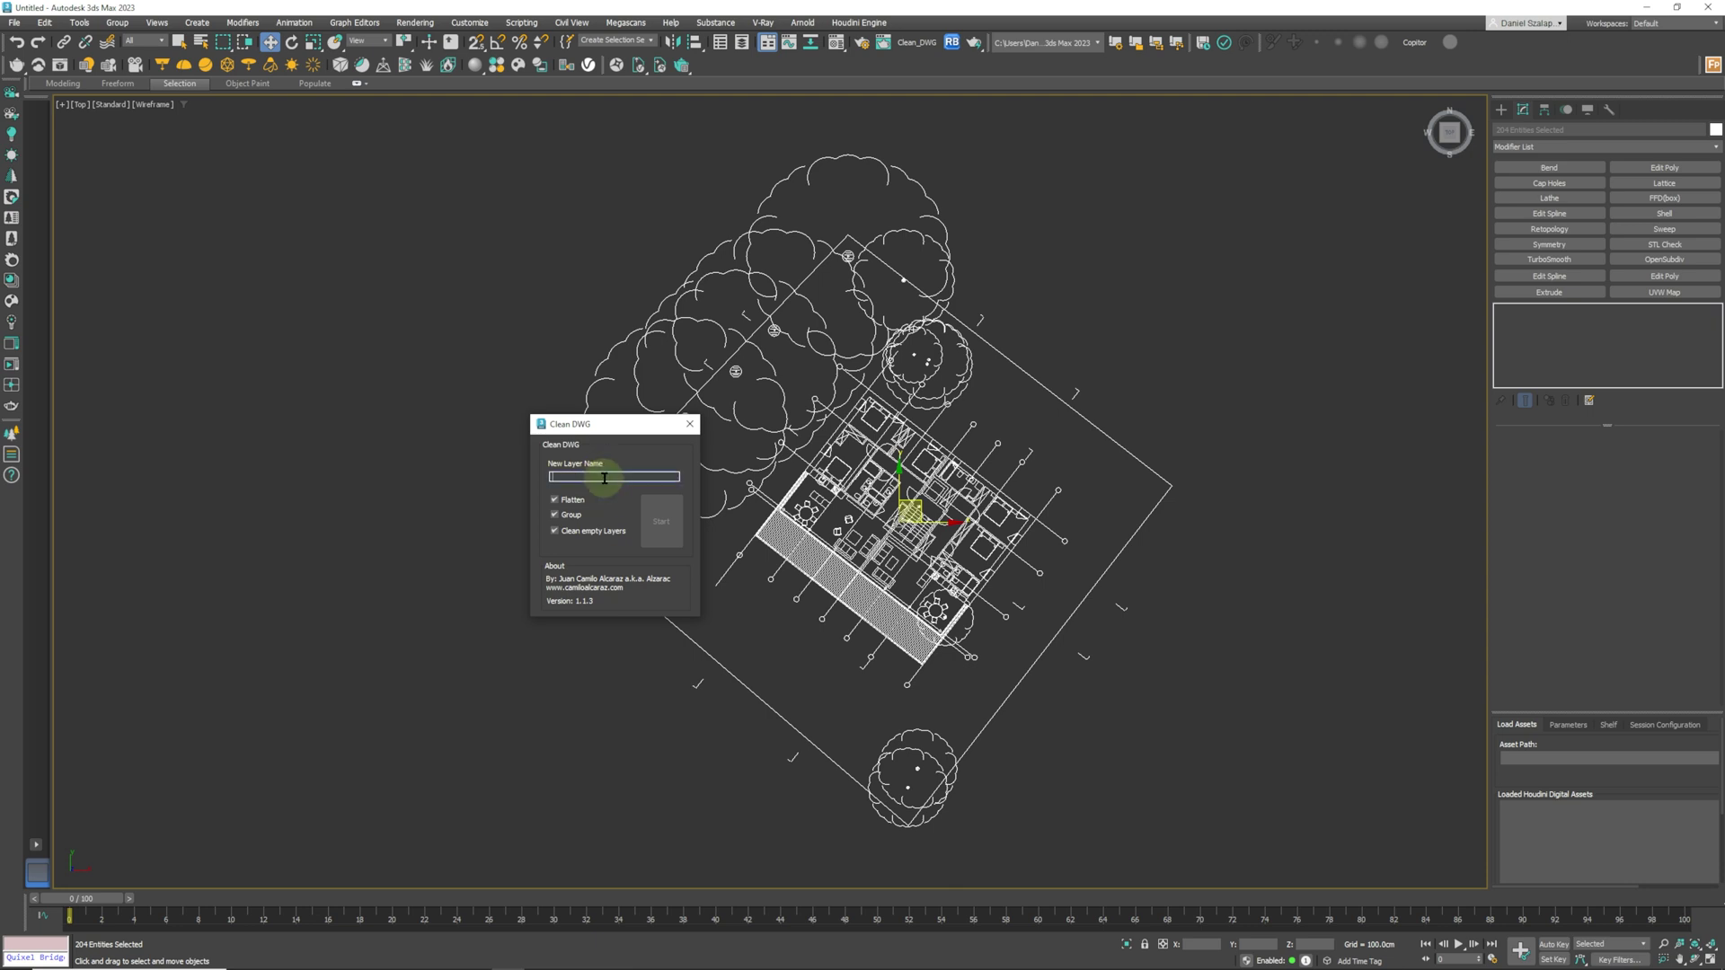
text(Plan01)
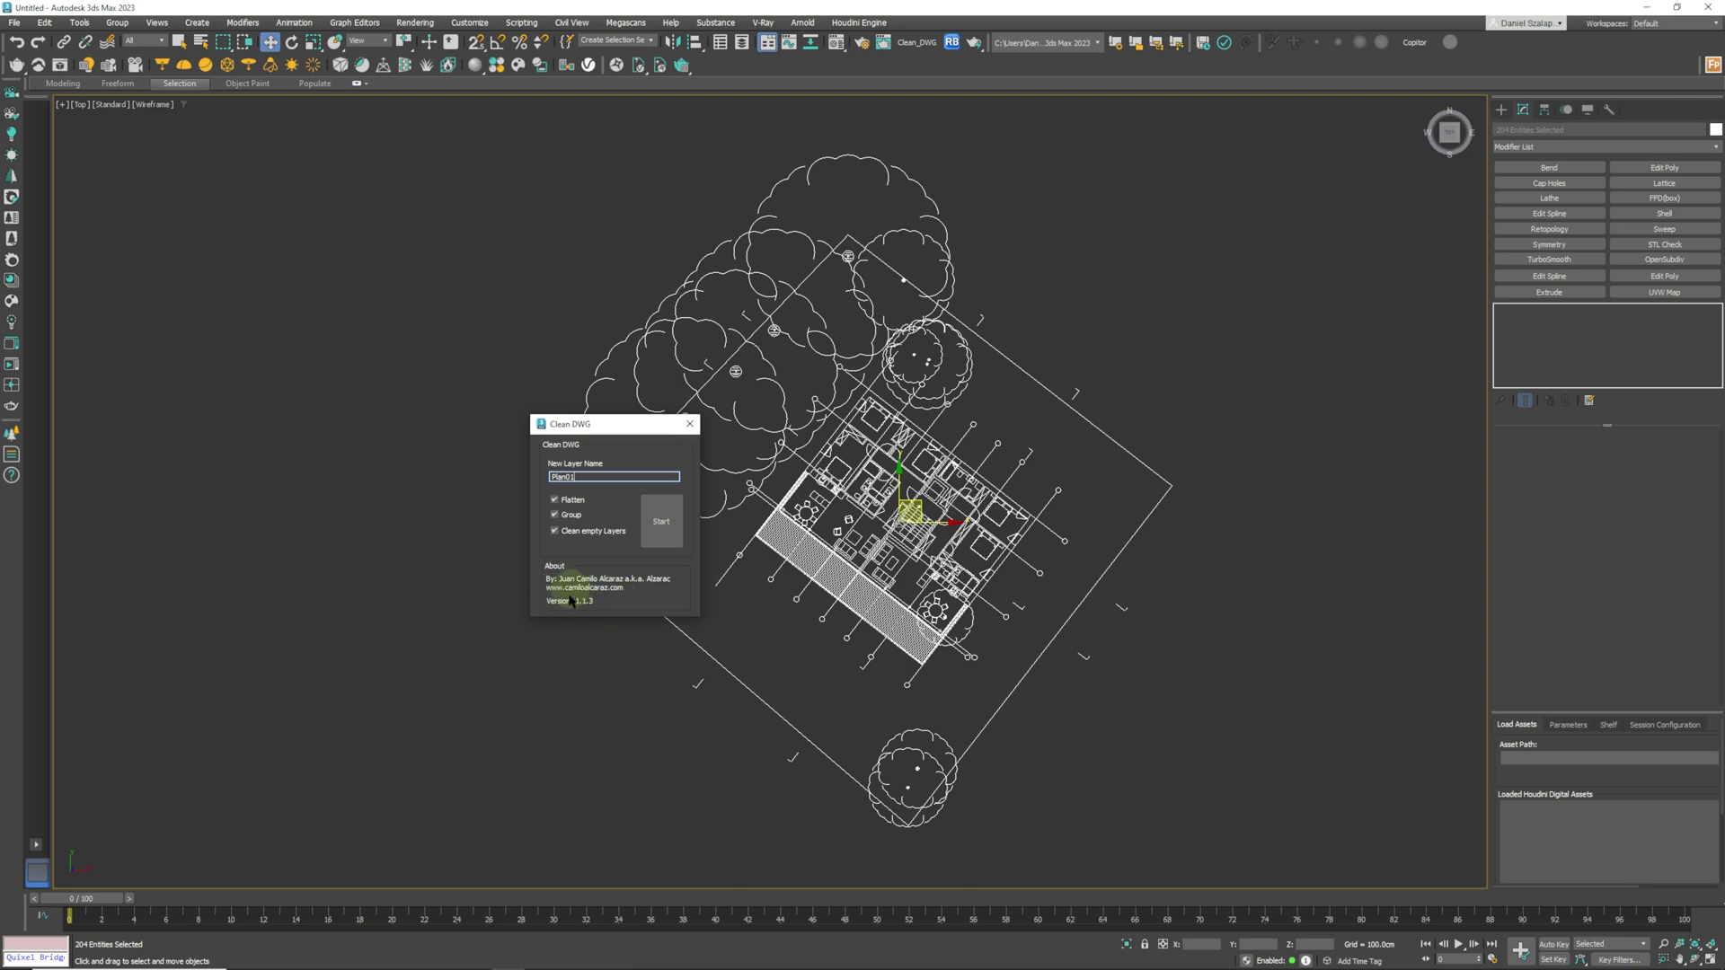
click(663, 530)
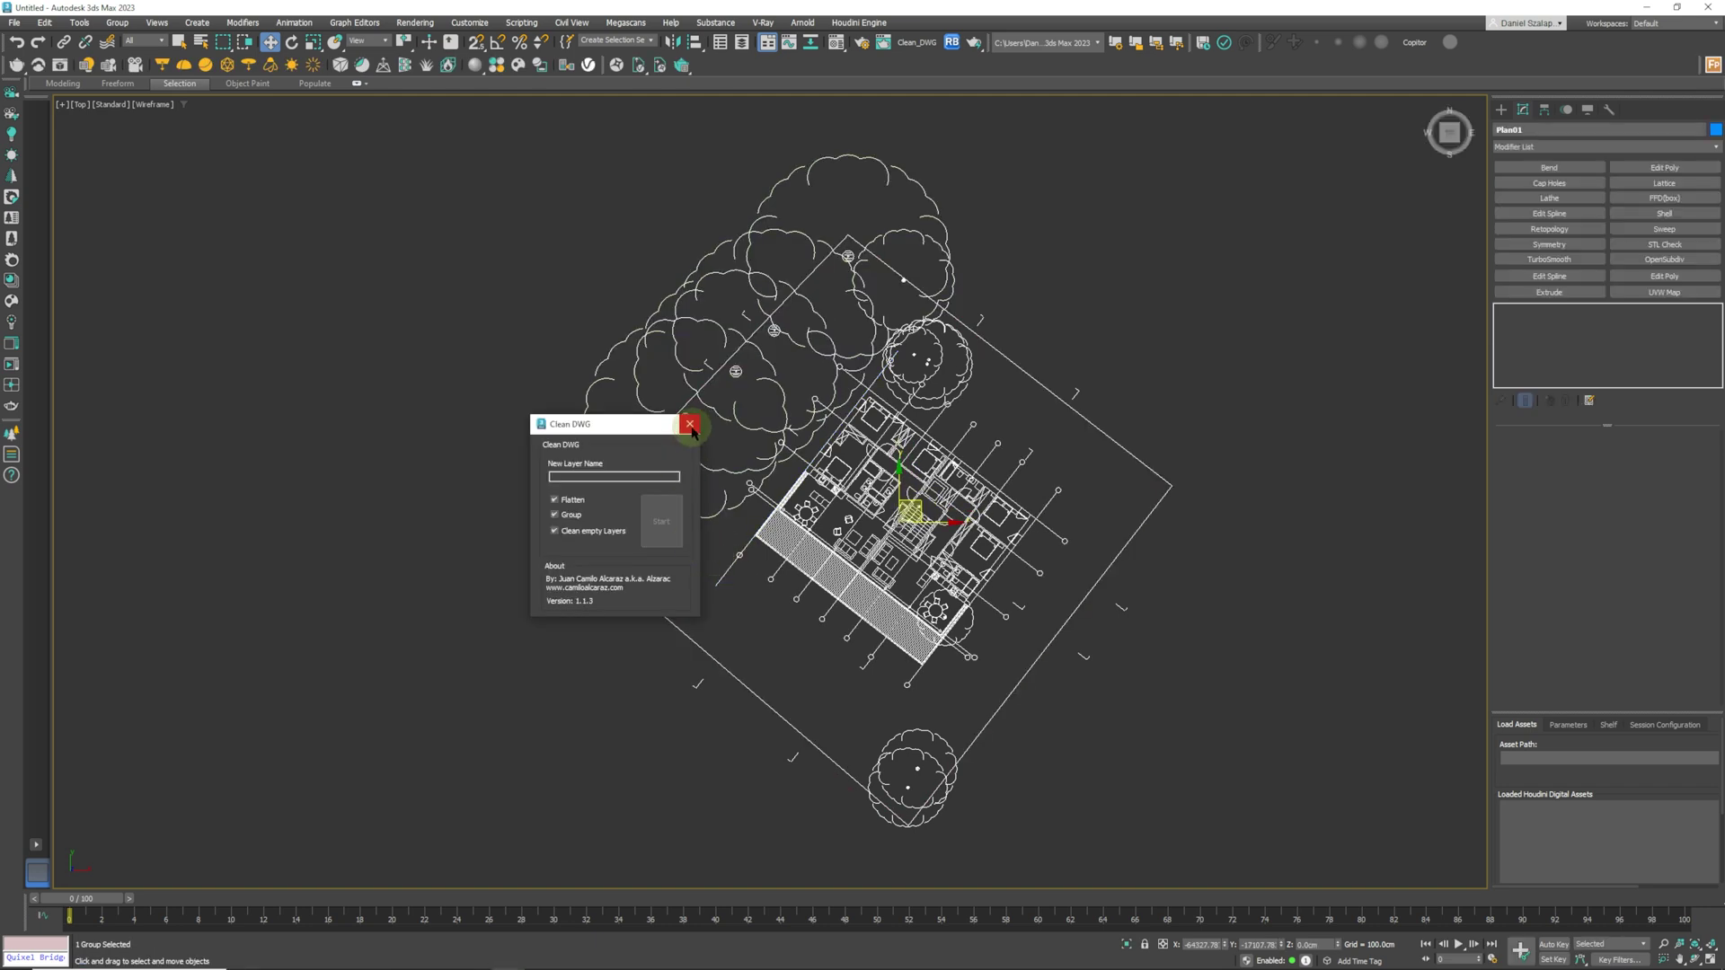
Step: Close Clean DWG and ungroup the Plan01 group
click(690, 426)
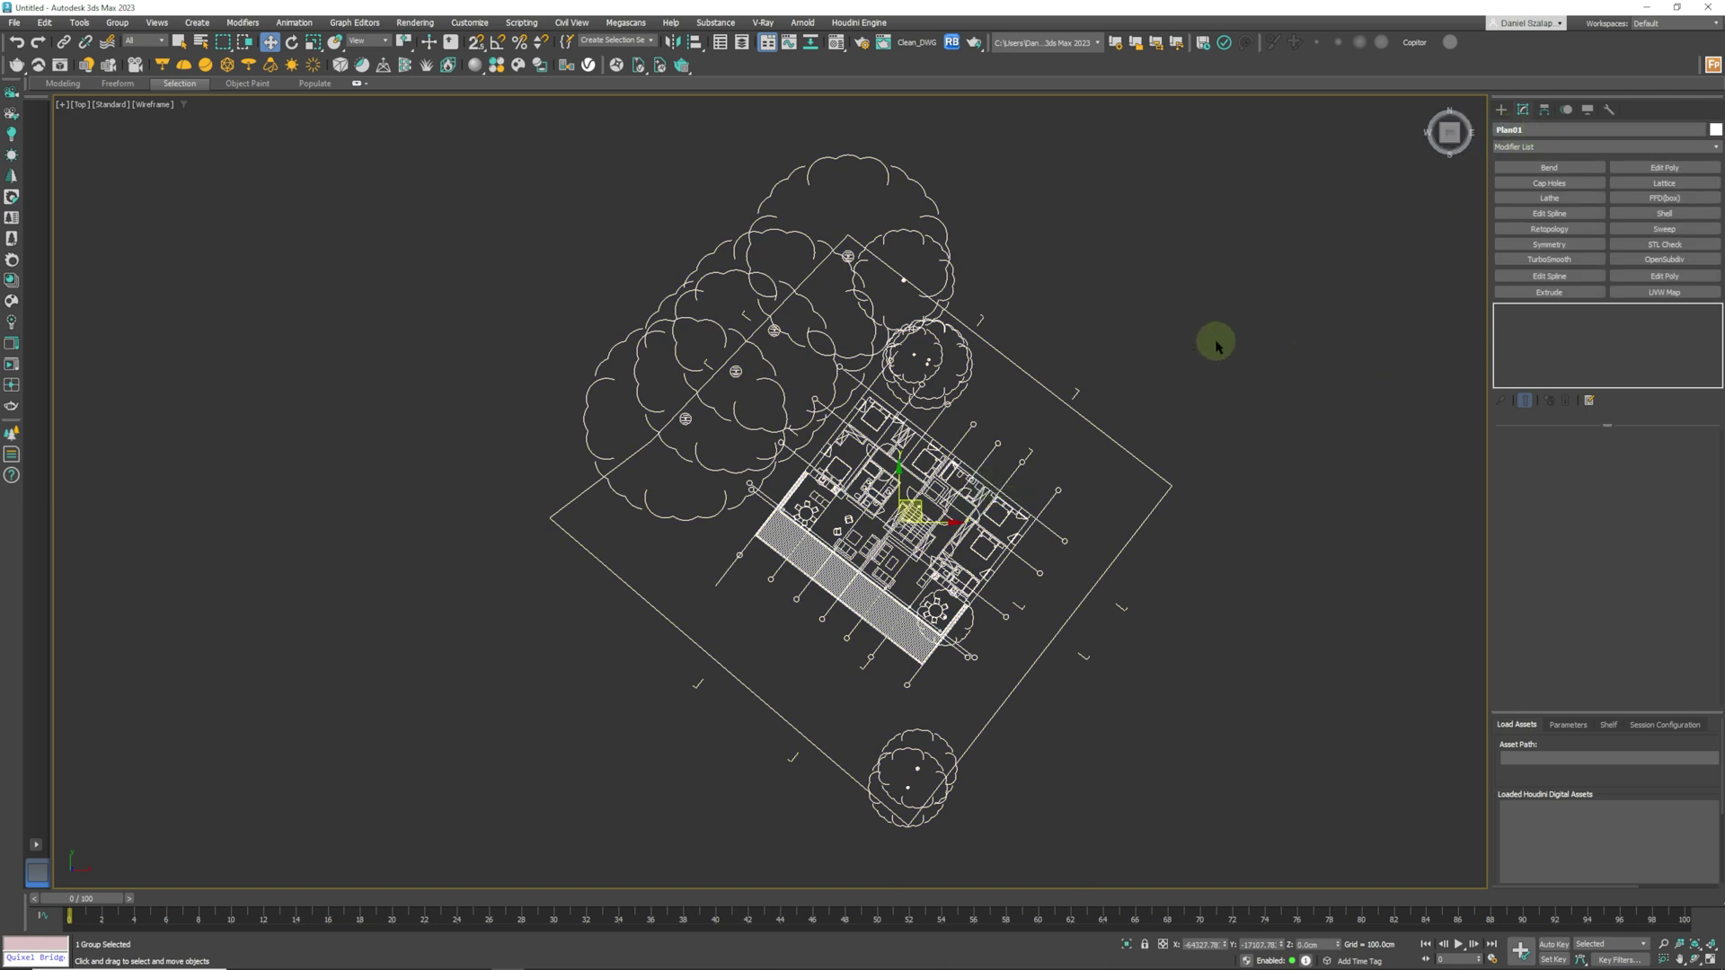
click(119, 25)
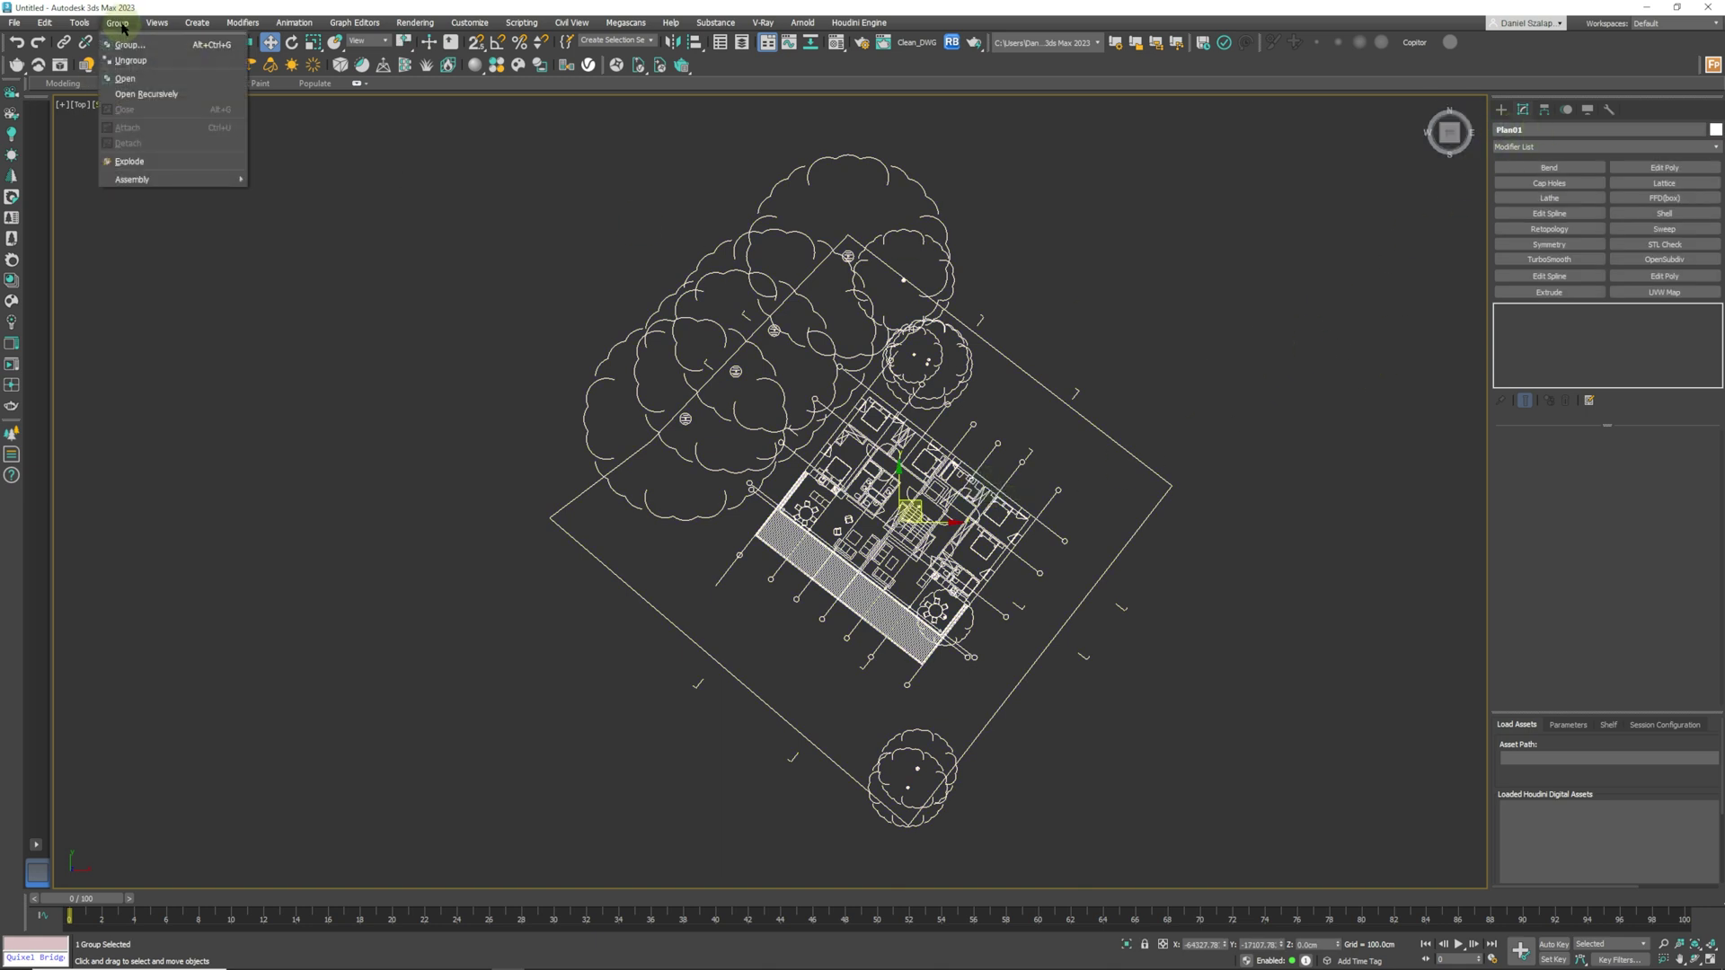
click(131, 60)
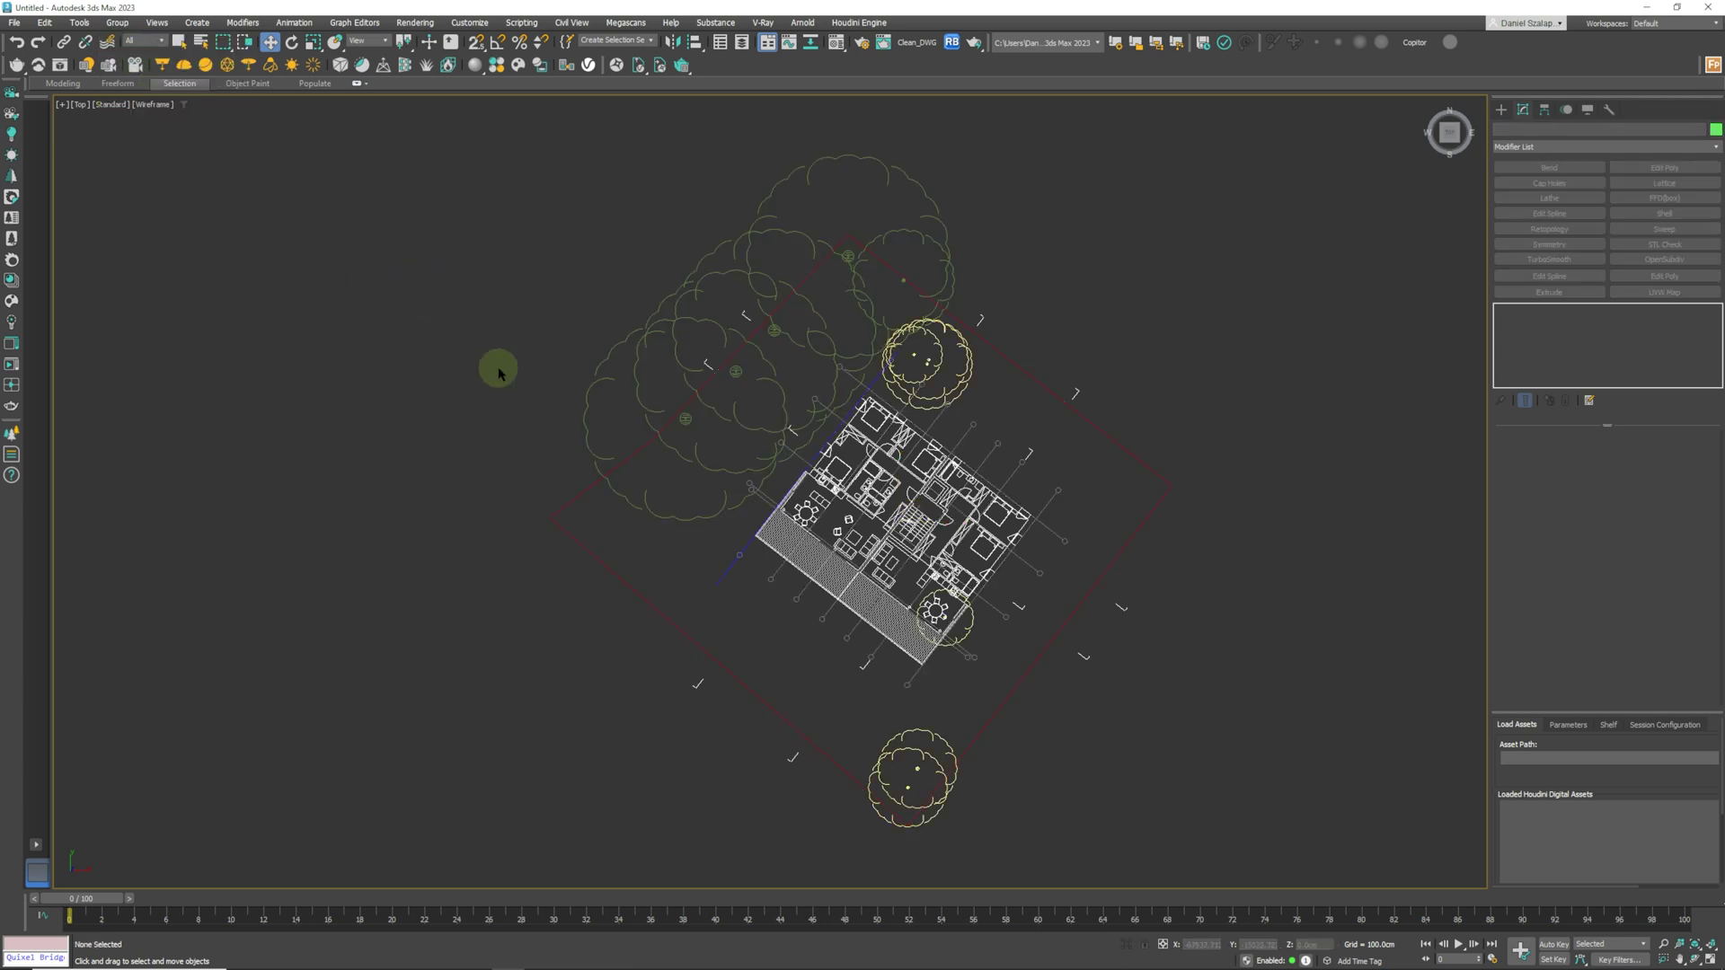
Step: Scroll through the scene object list to check the separated plan objects
key(h)
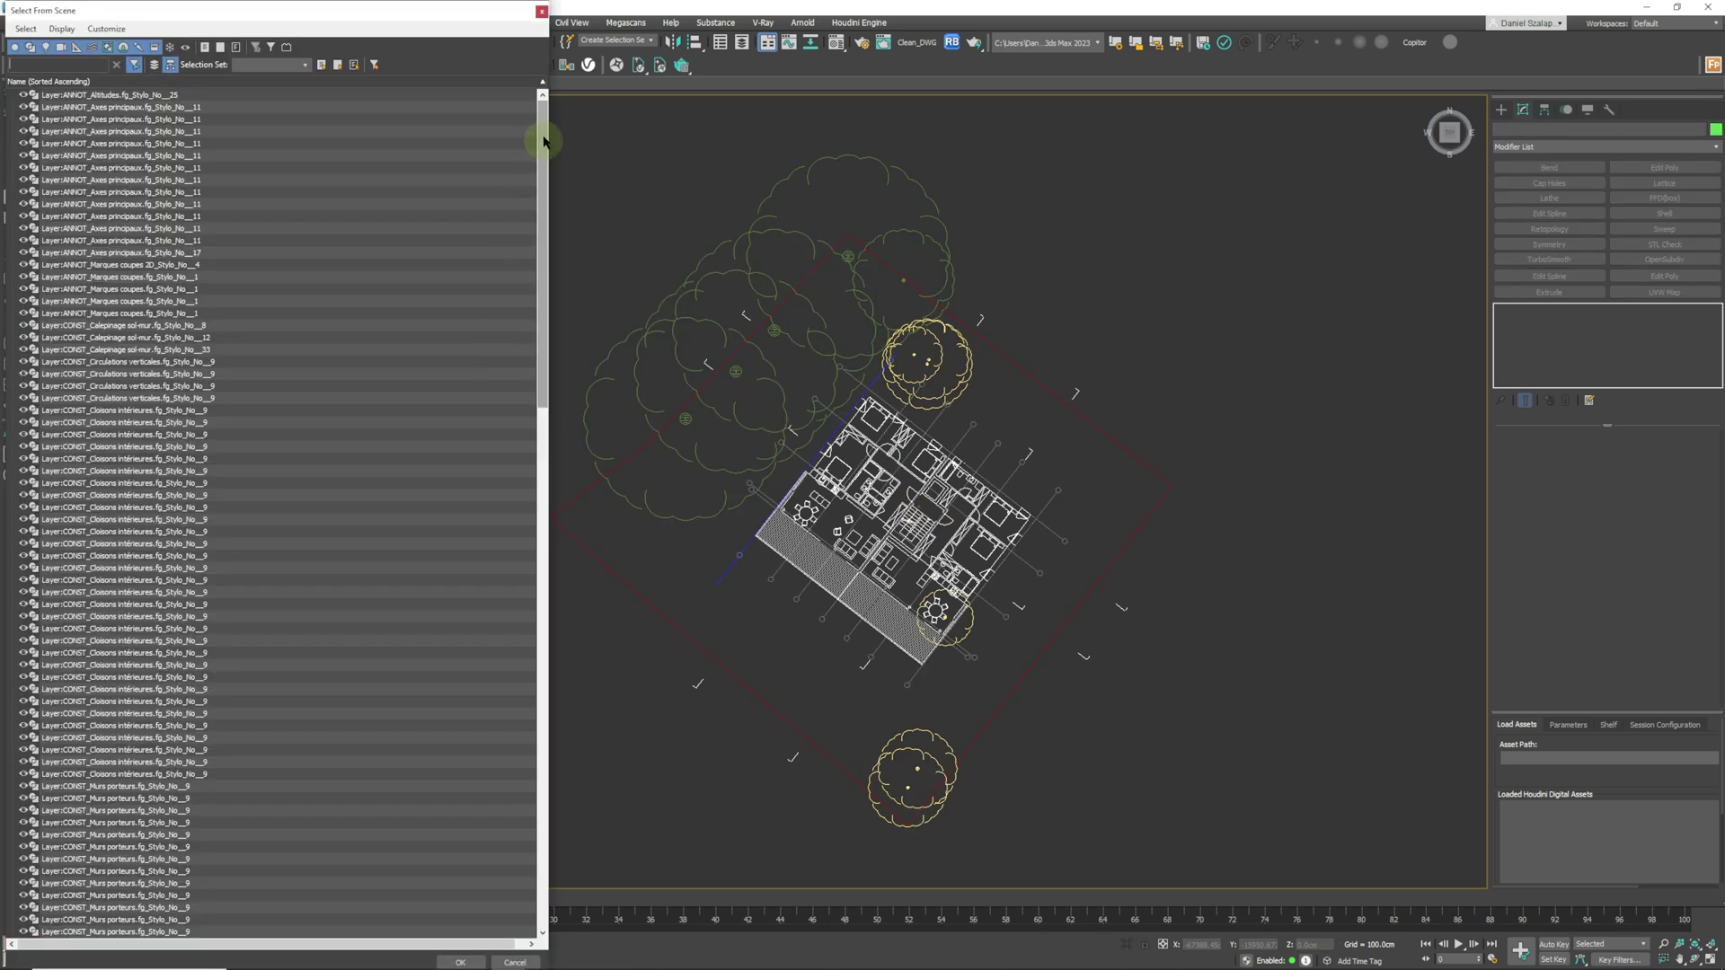
drag(543, 141, 512, 715)
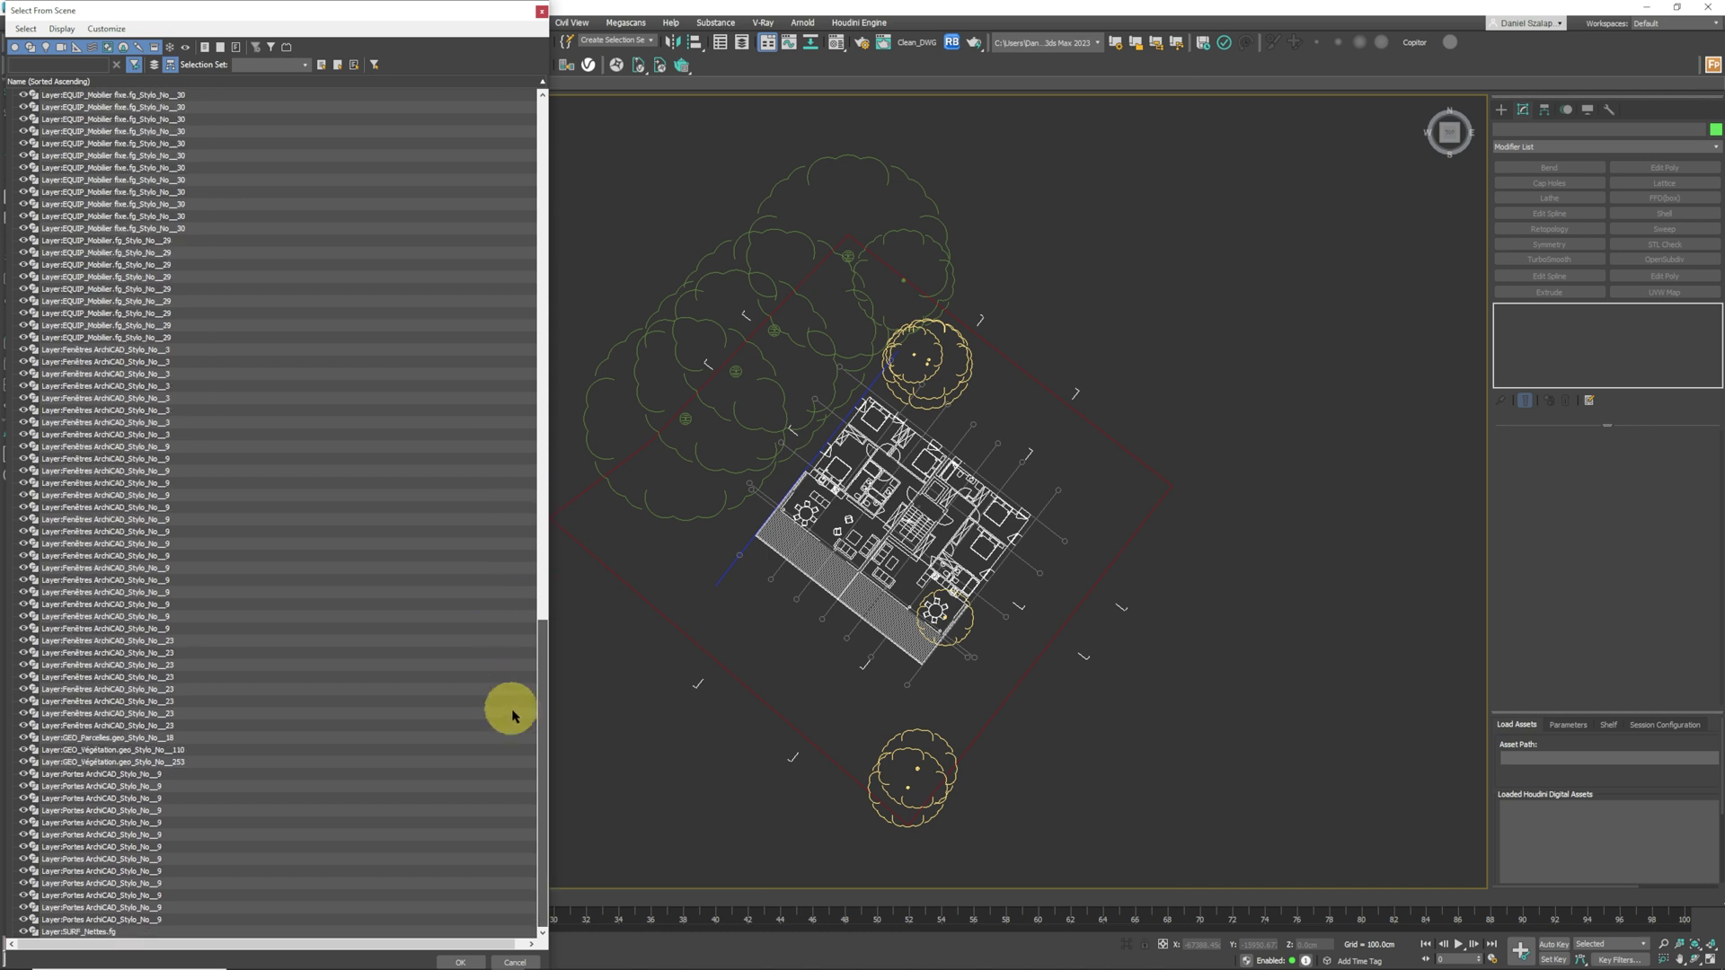
drag(543, 629, 557, 80)
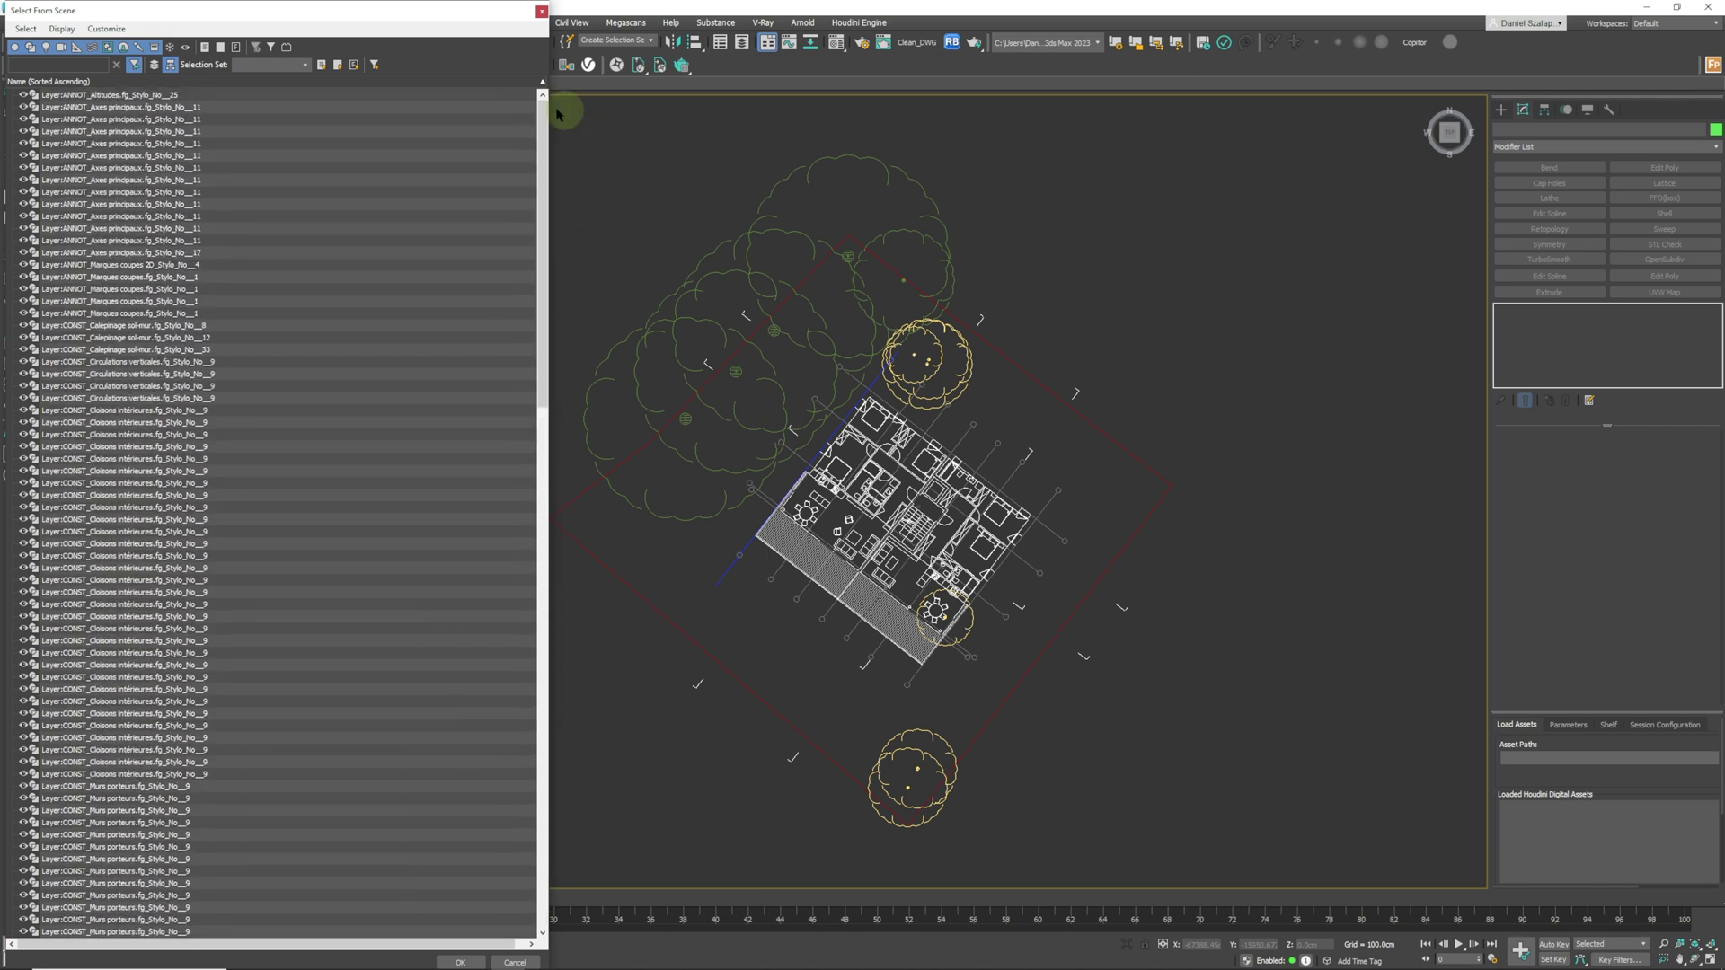
click(542, 11)
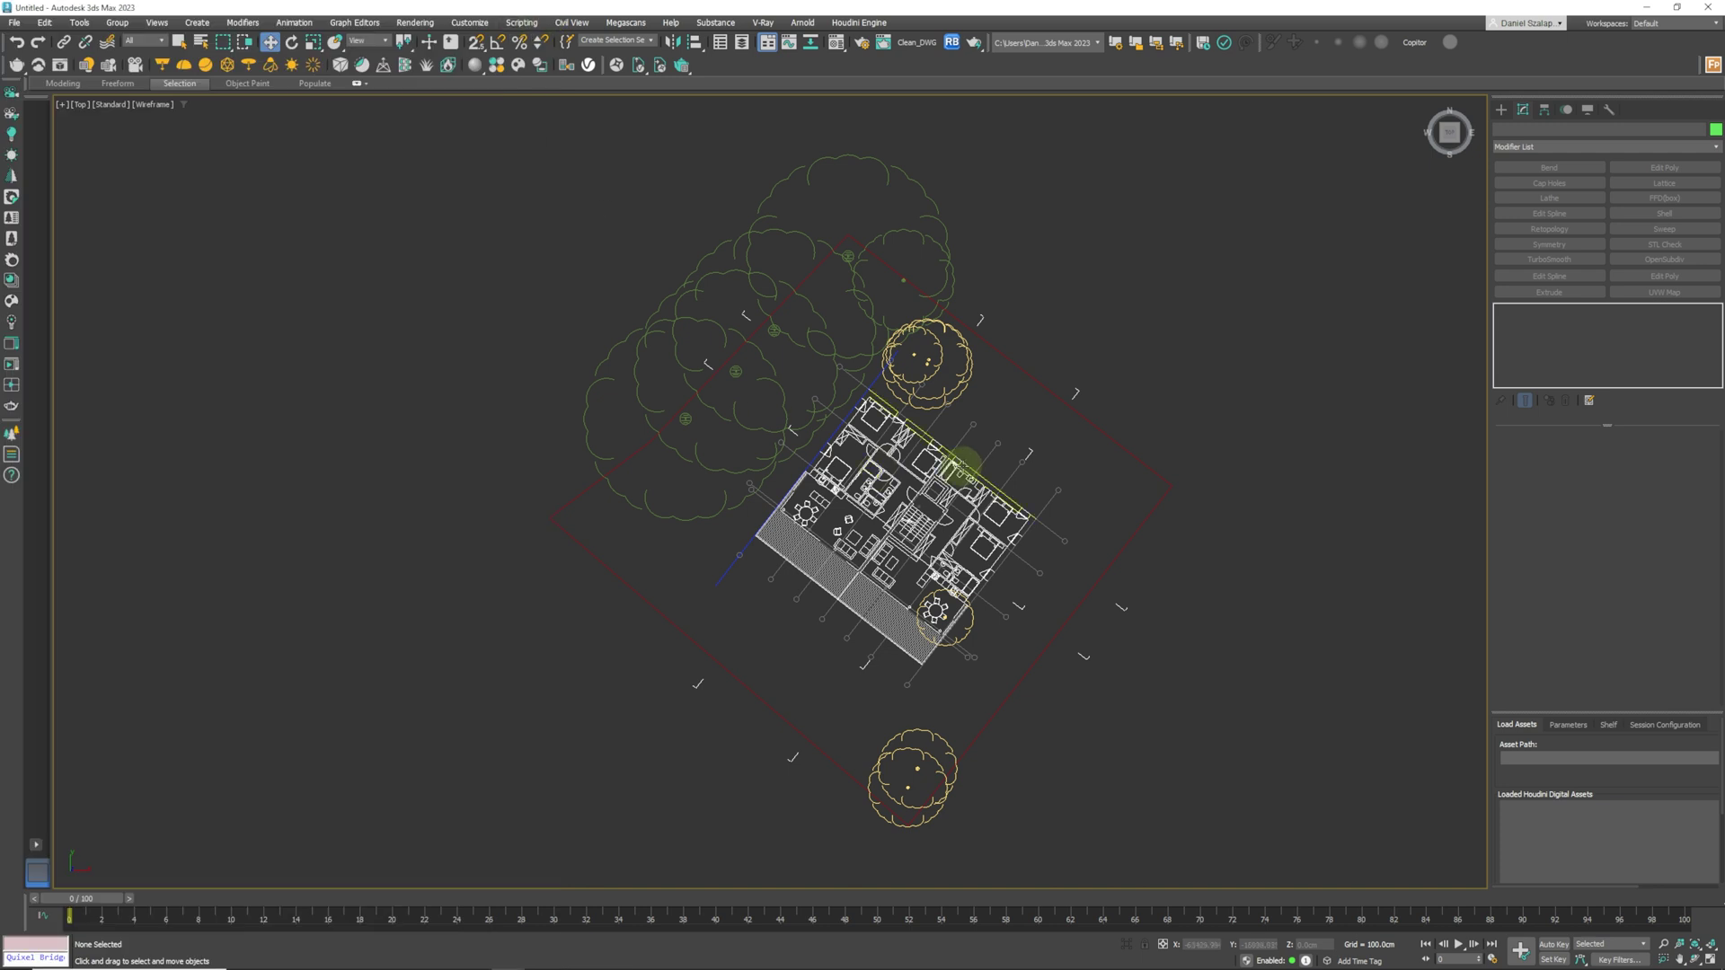
Step: Select a wall line and switch it to the Spline sub-object level
click(965, 467)
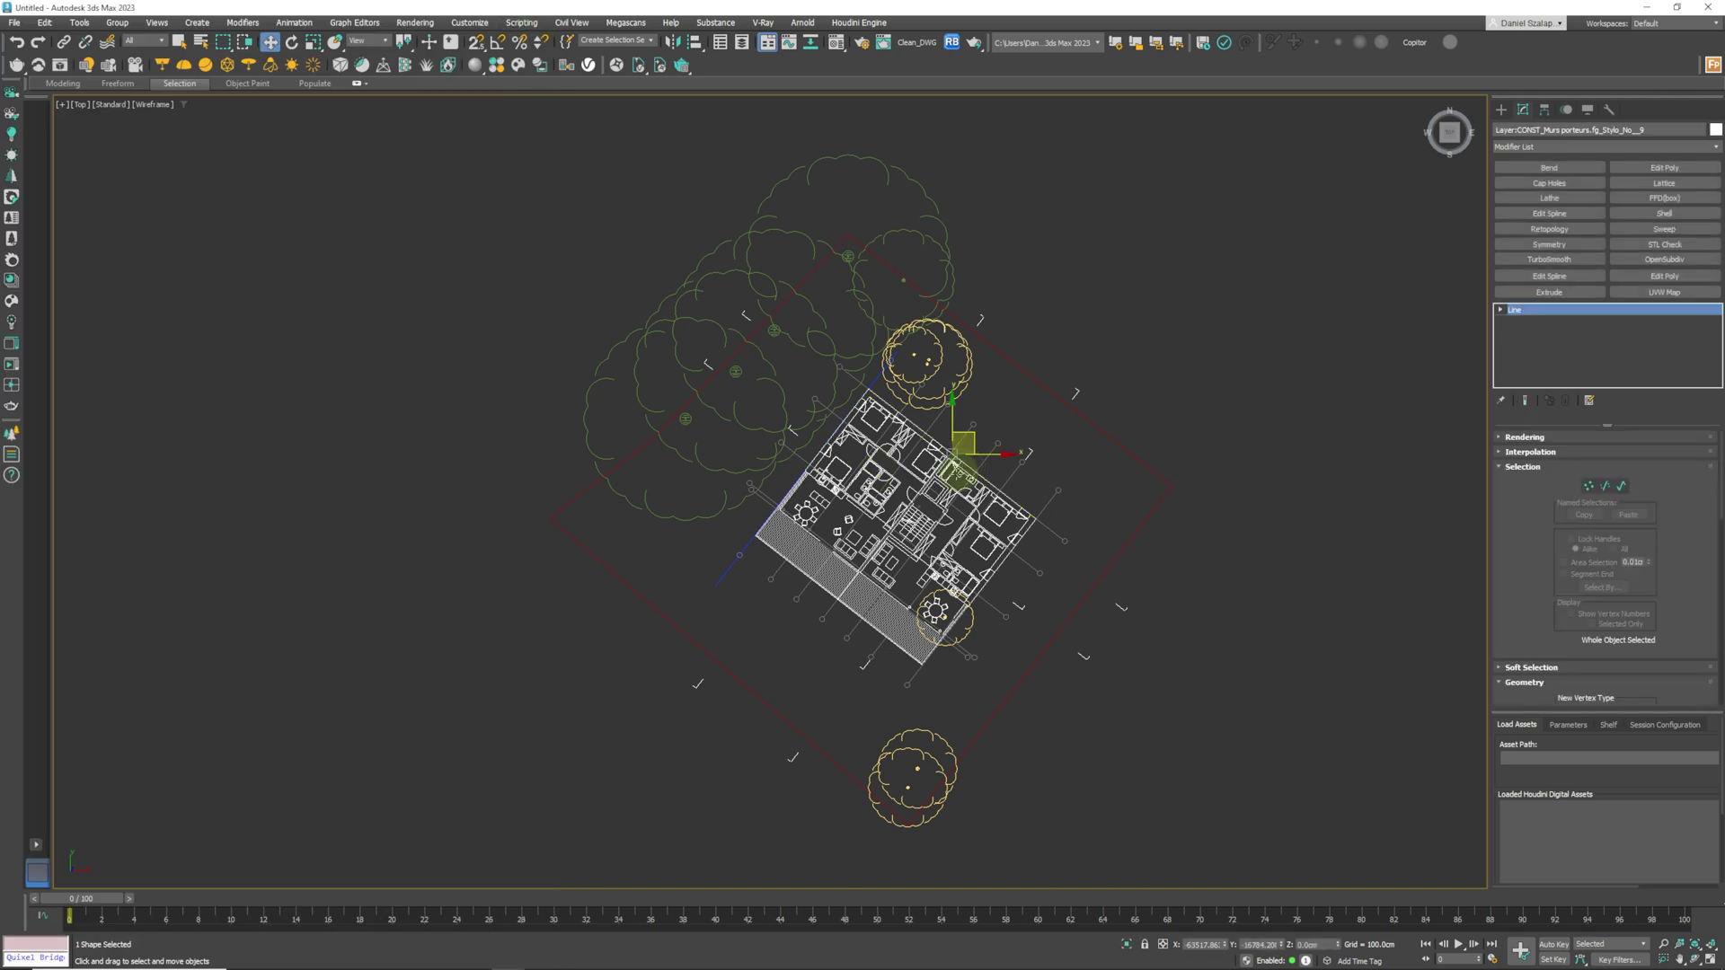
click(1500, 310)
click(1525, 344)
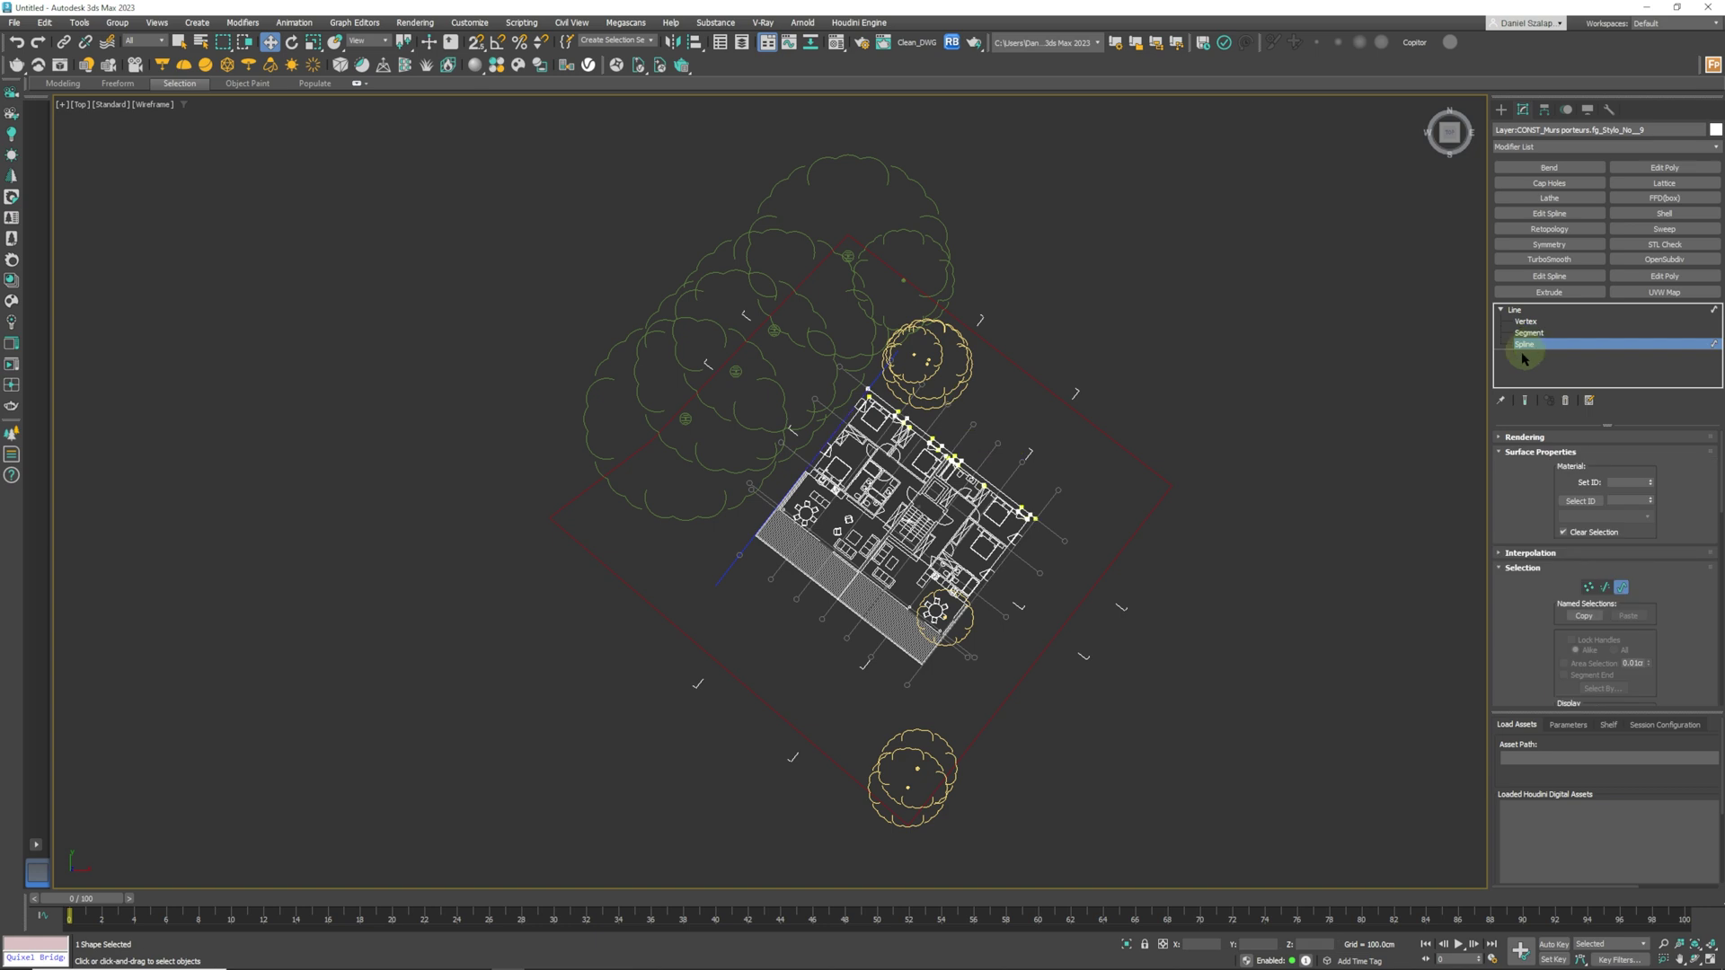
scroll(1514, 551, down, 2)
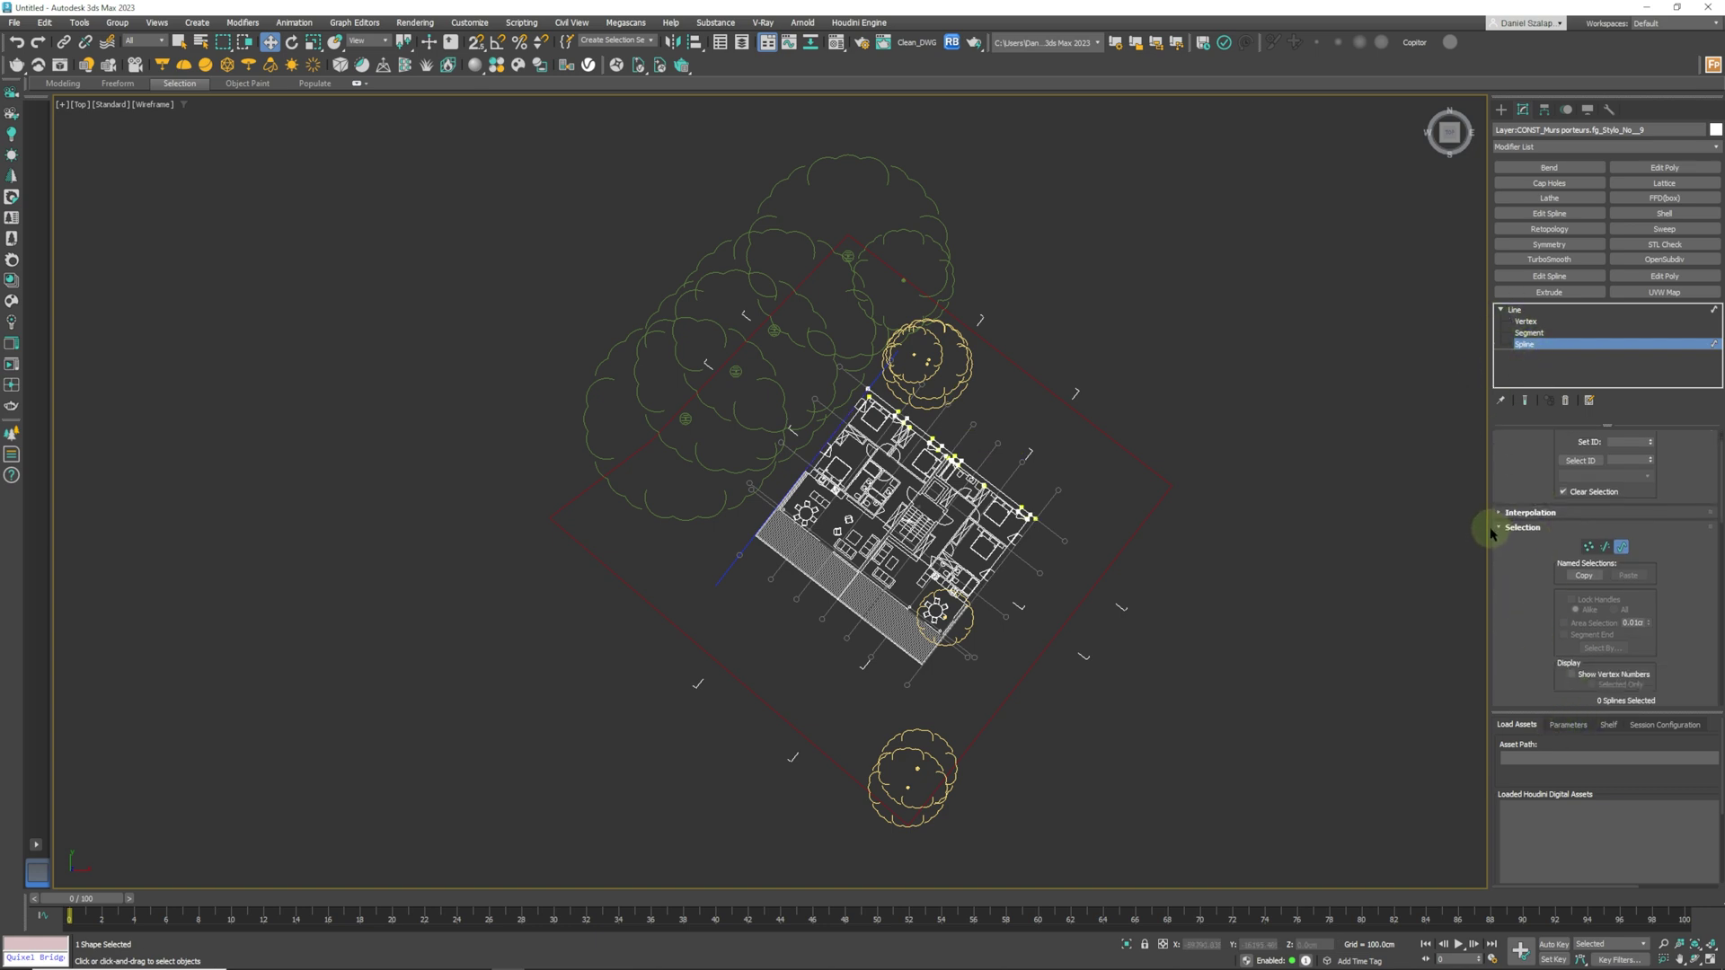
drag(1490, 534, 1306, 535)
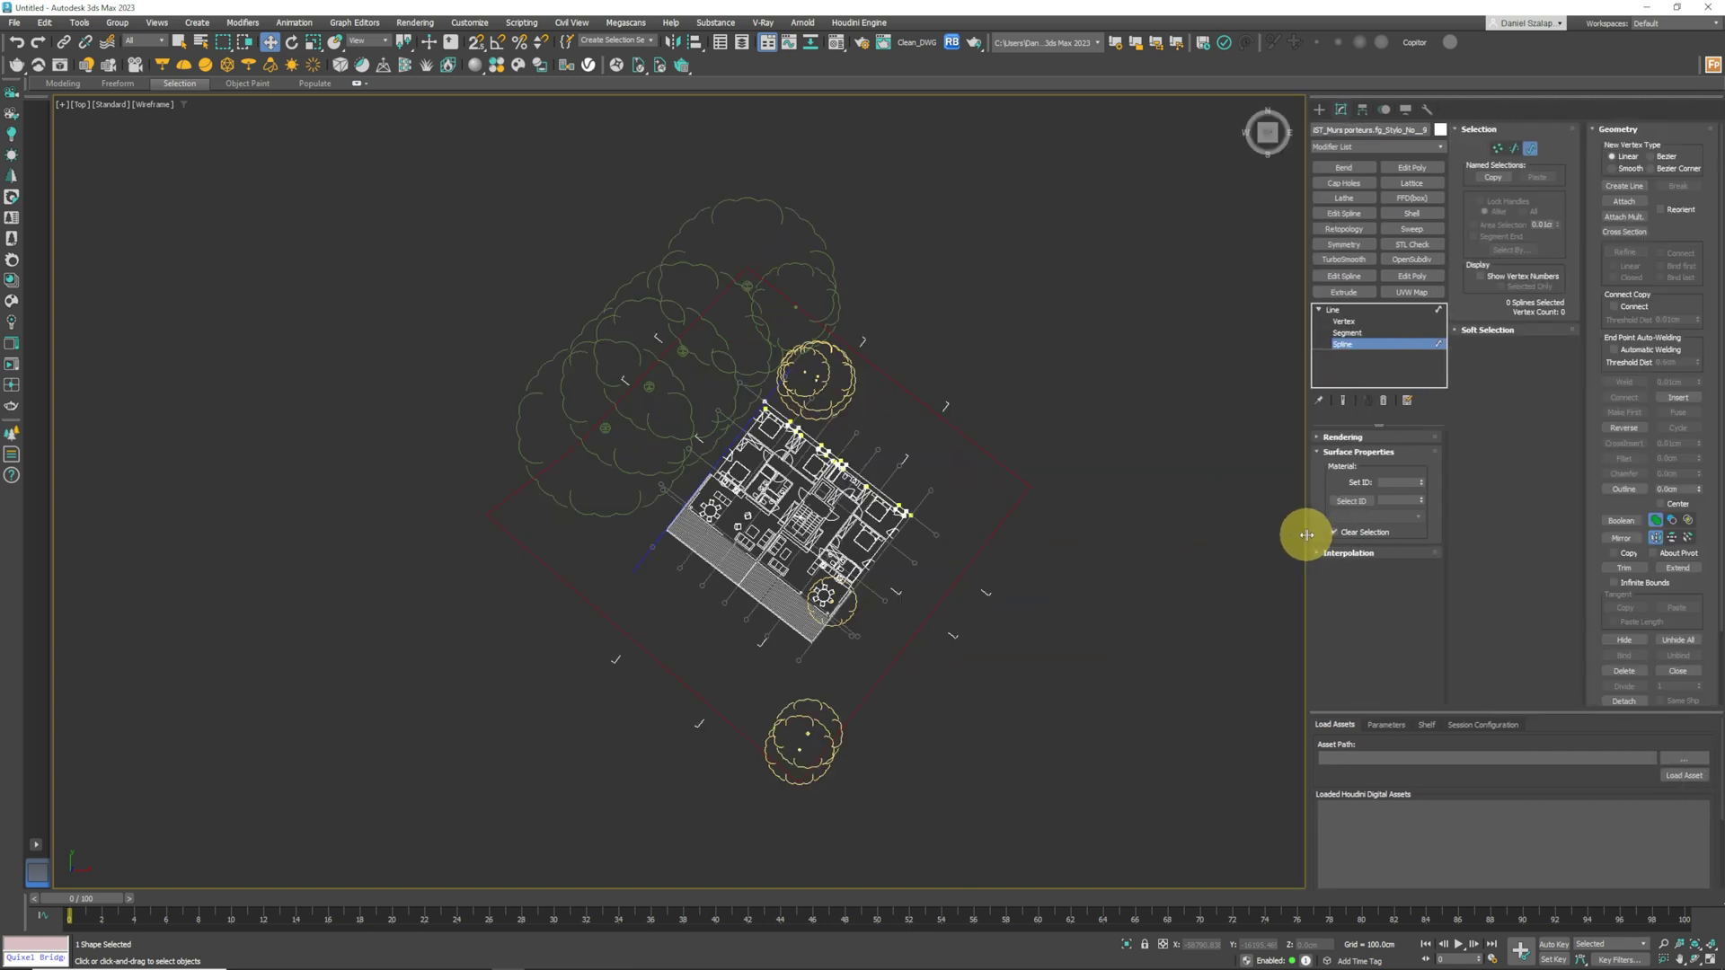
Step: Attach every other plan object to the line with Attach Multiple
click(1625, 218)
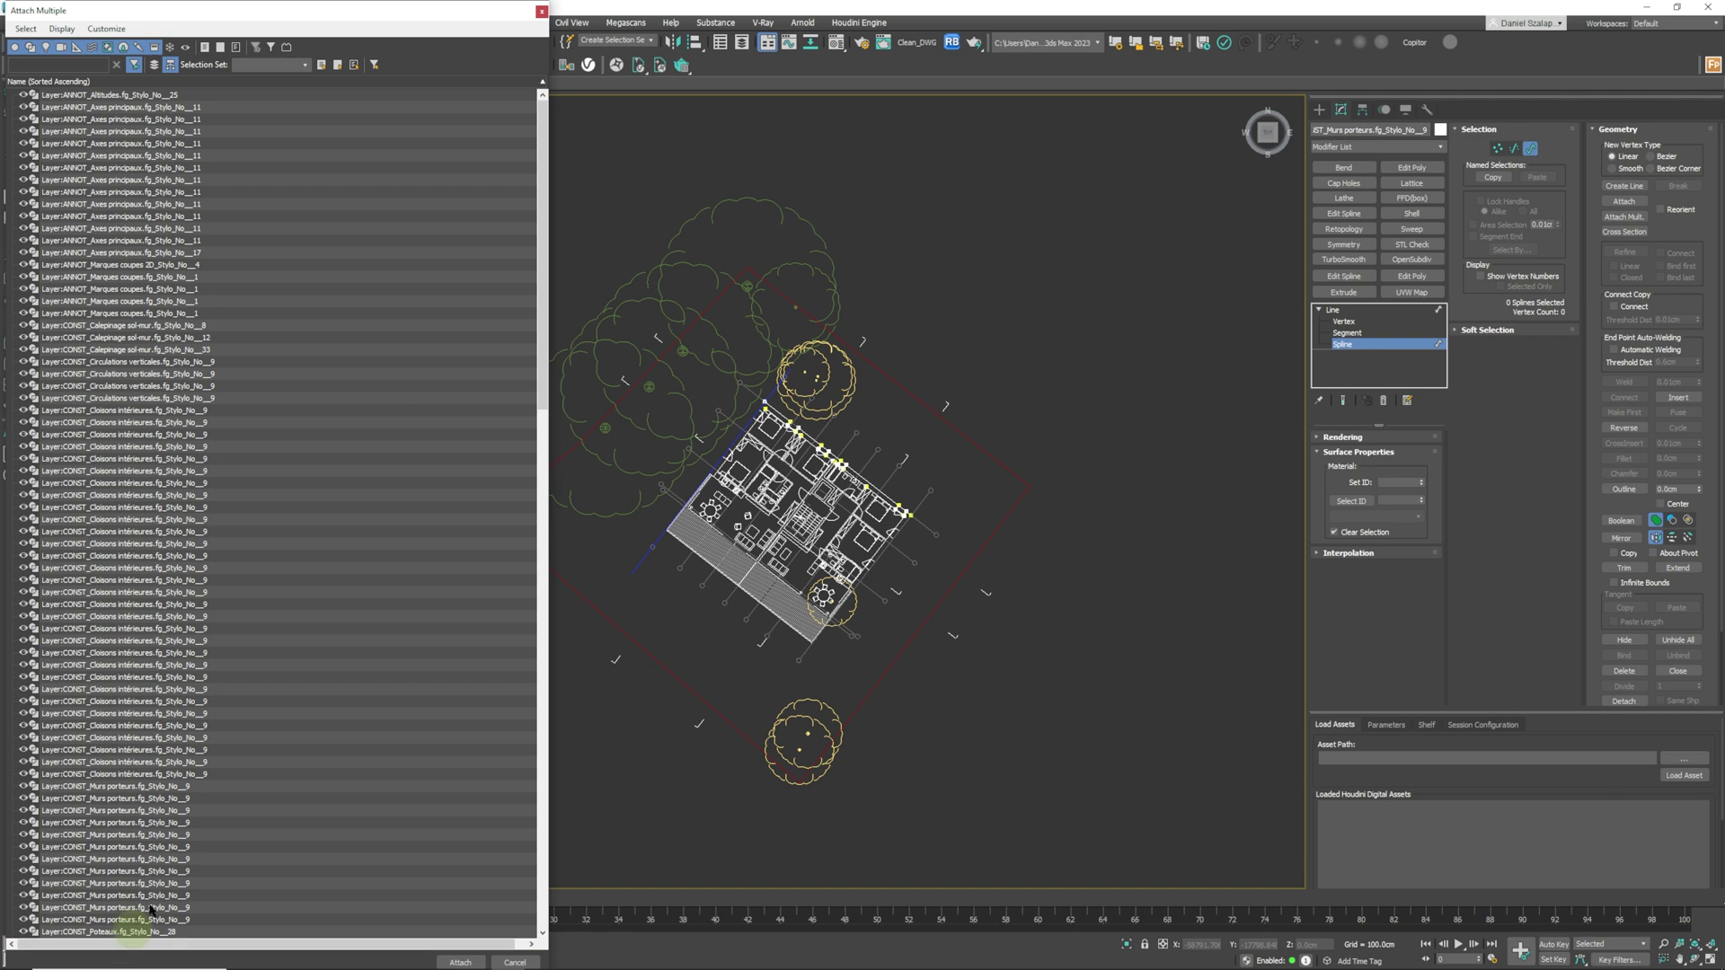
drag(547, 180, 994, 455)
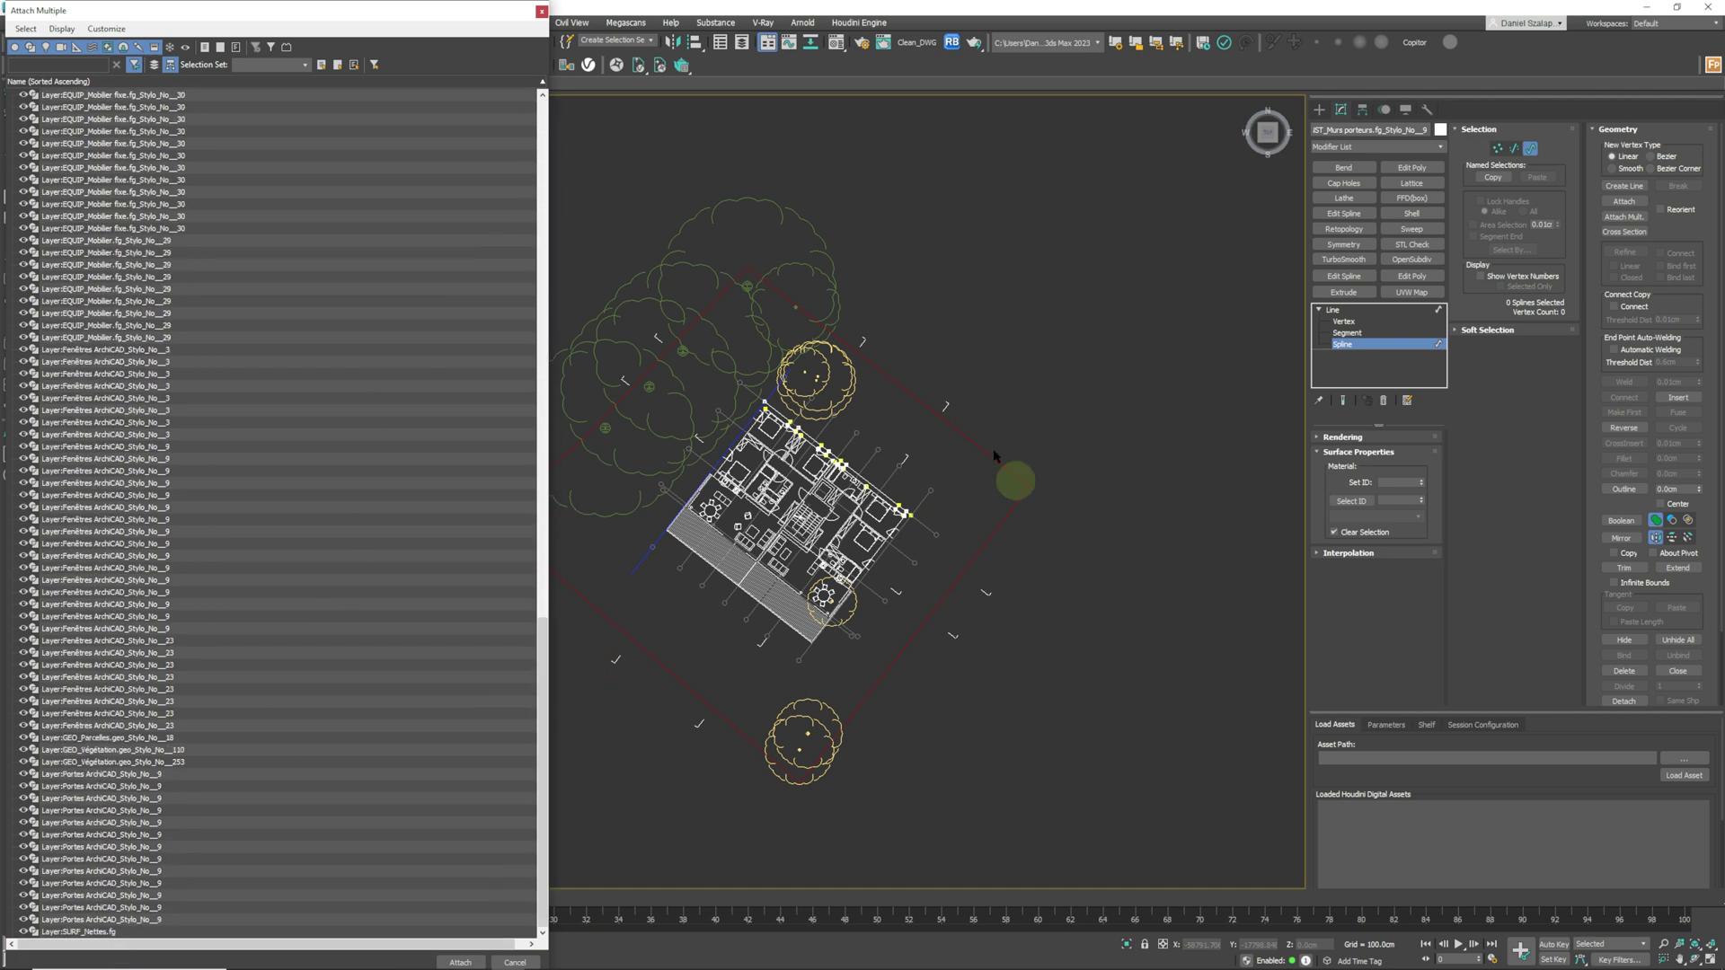
click(27, 29)
click(41, 47)
click(460, 962)
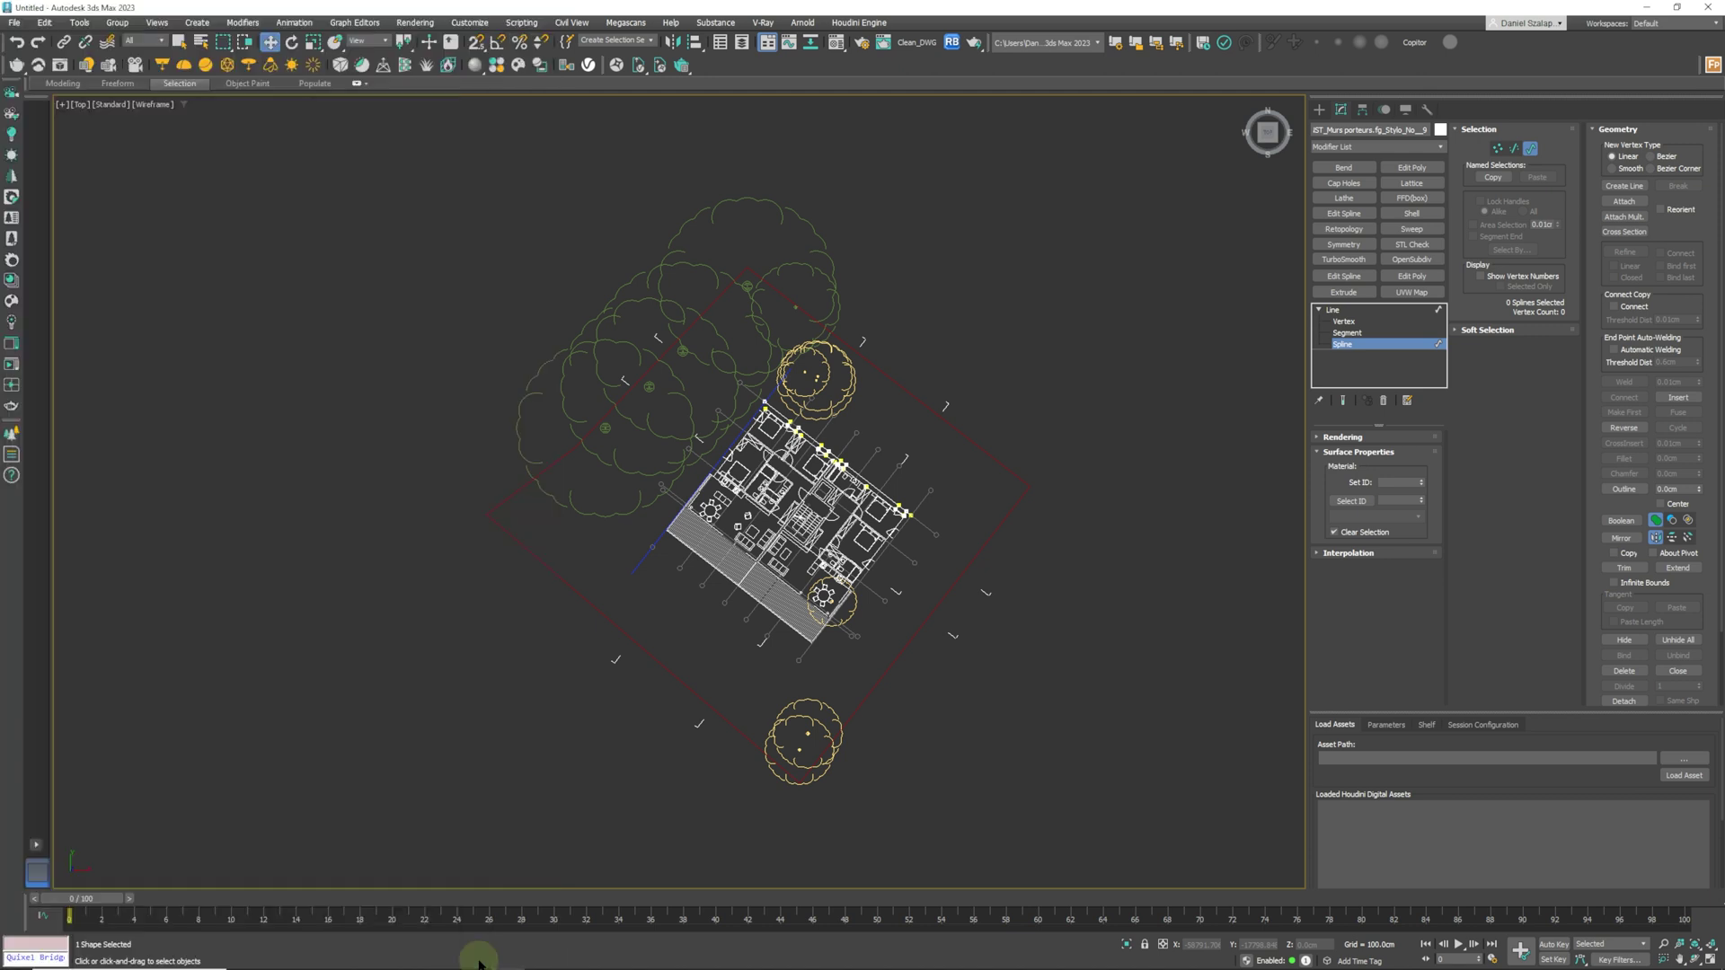
Step: Return to object level, confirm the plan selects as one shape, then deselect it
click(1328, 310)
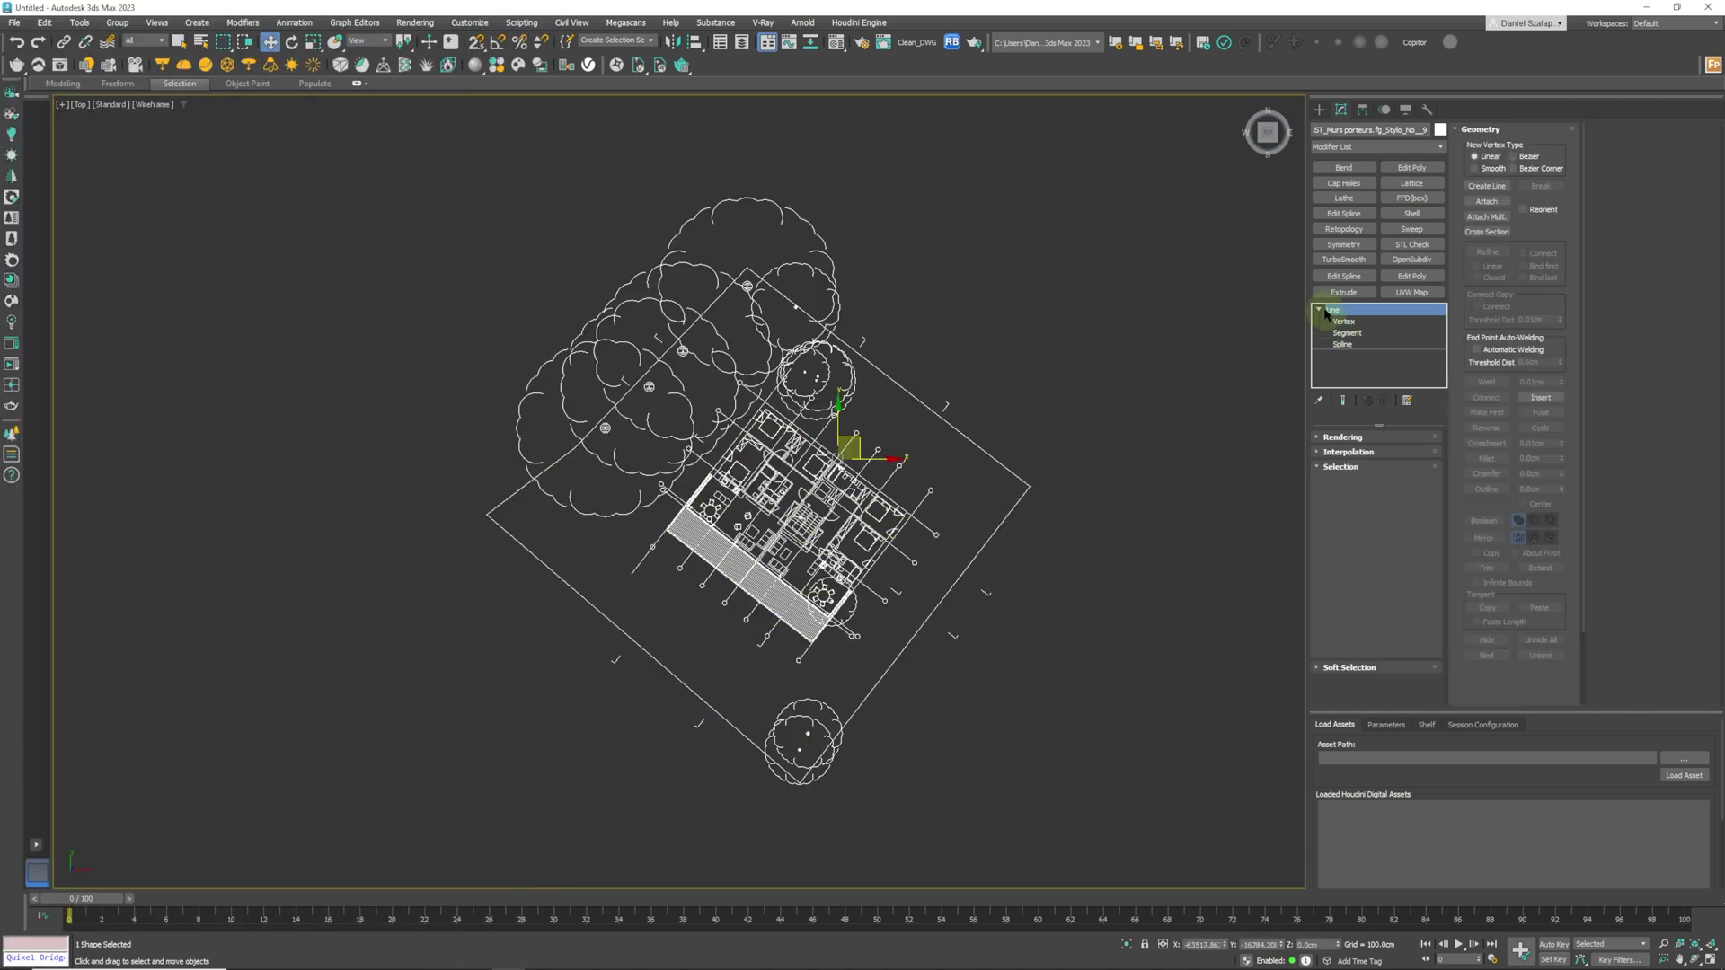
click(912, 512)
click(925, 478)
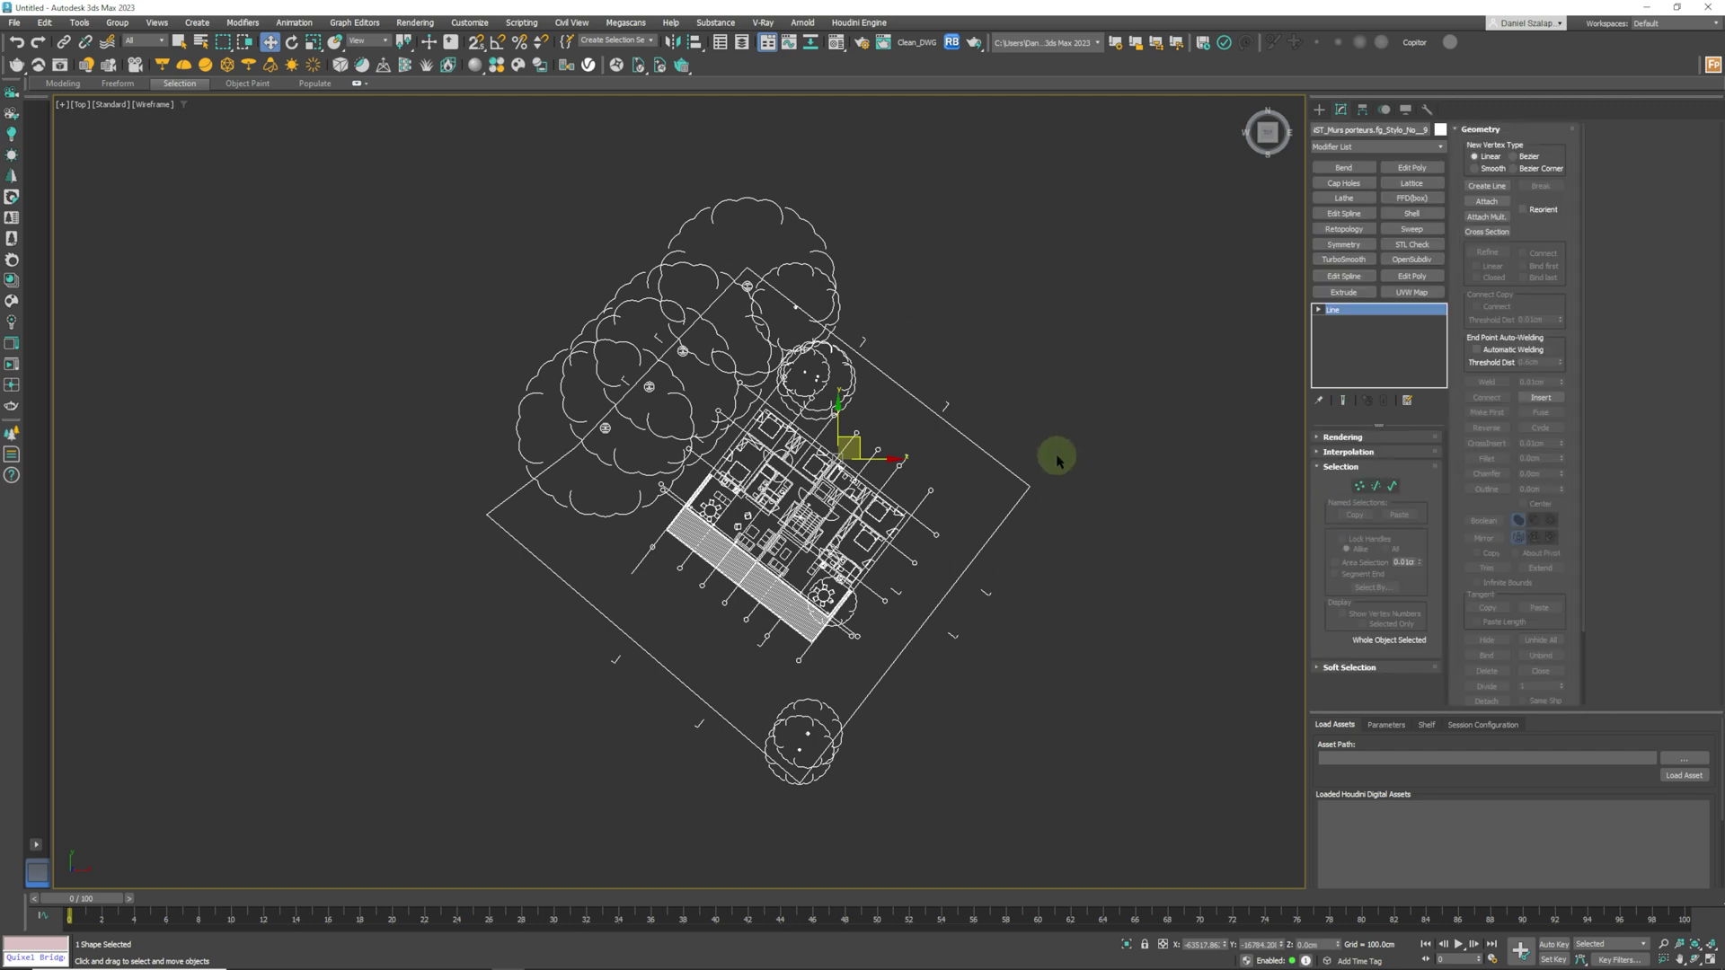
click(1000, 323)
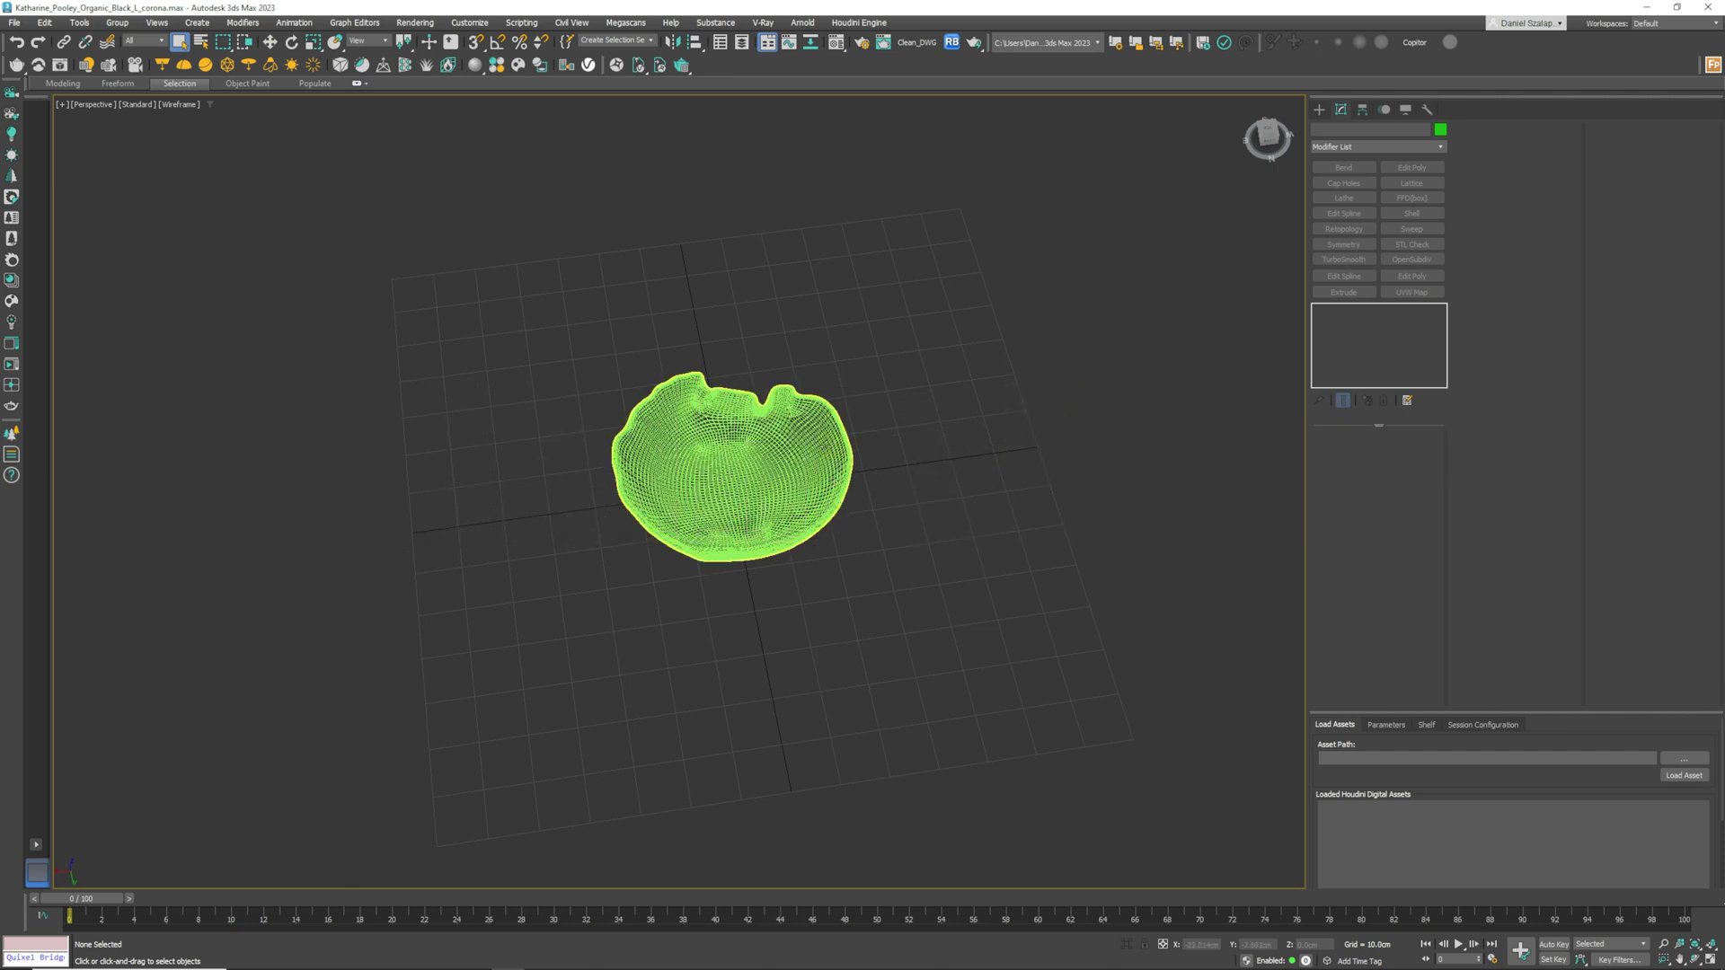
Step: Select the bowl mesh and orbit the perspective view around it
click(819, 447)
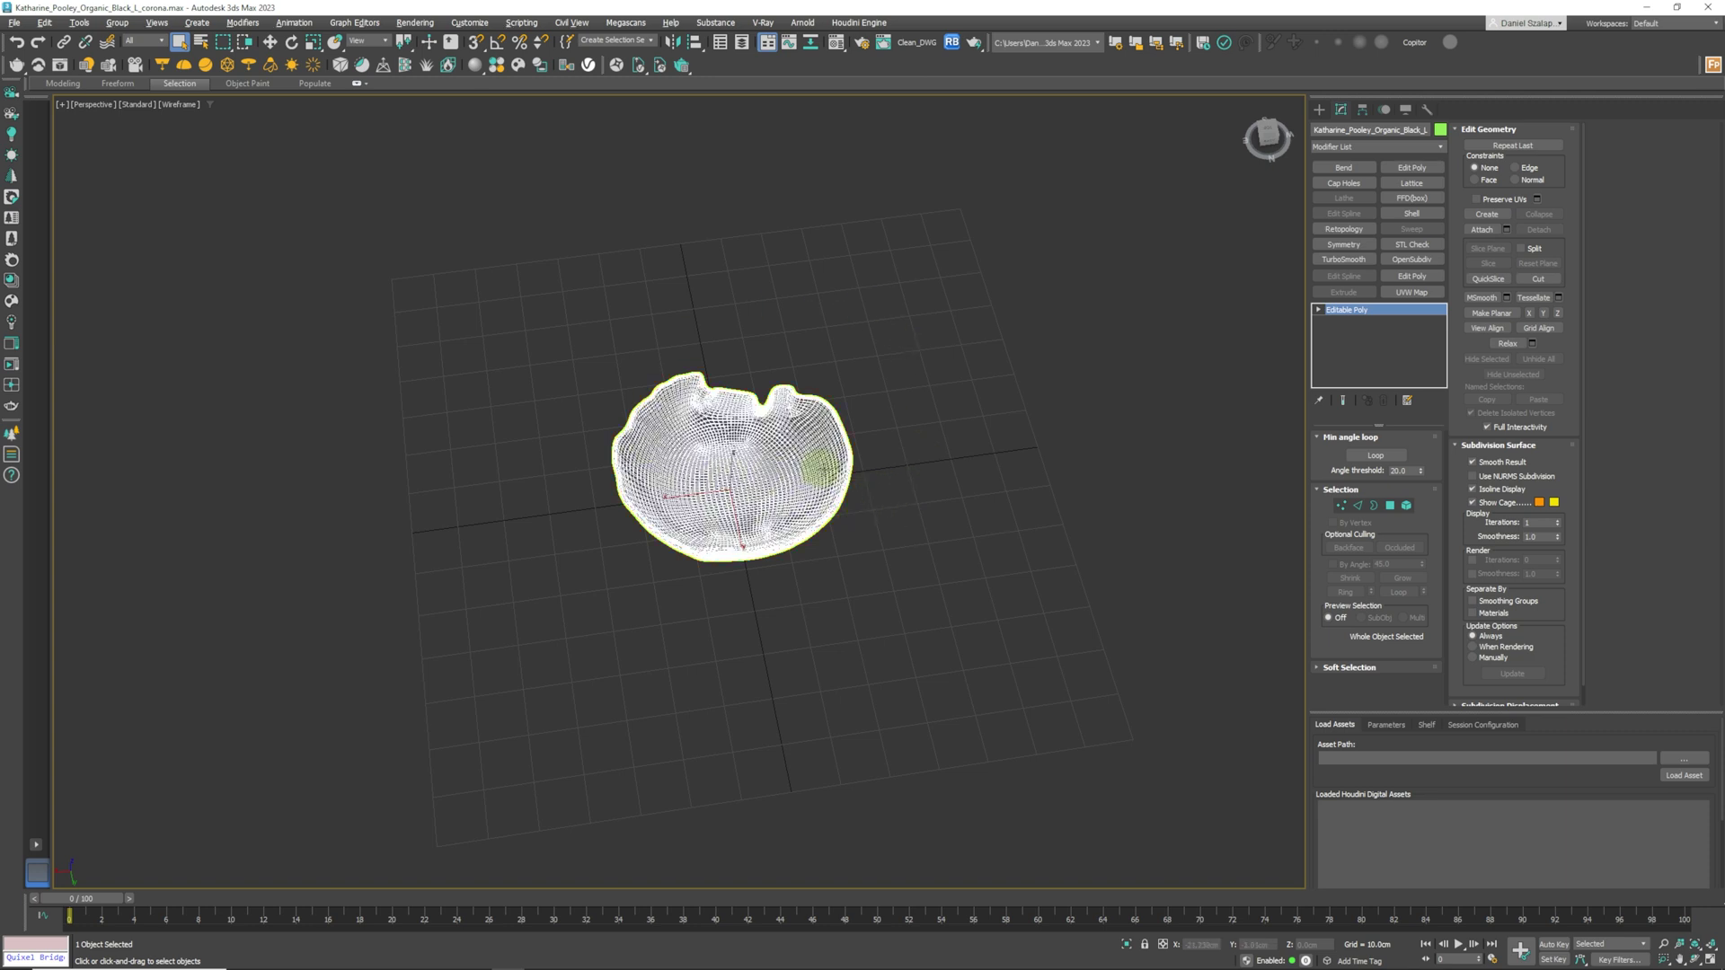
mouse_move(825, 469)
alt+middle_down()
mouse_move(762, 454)
mouse_move(831, 460)
alt+middle_up()
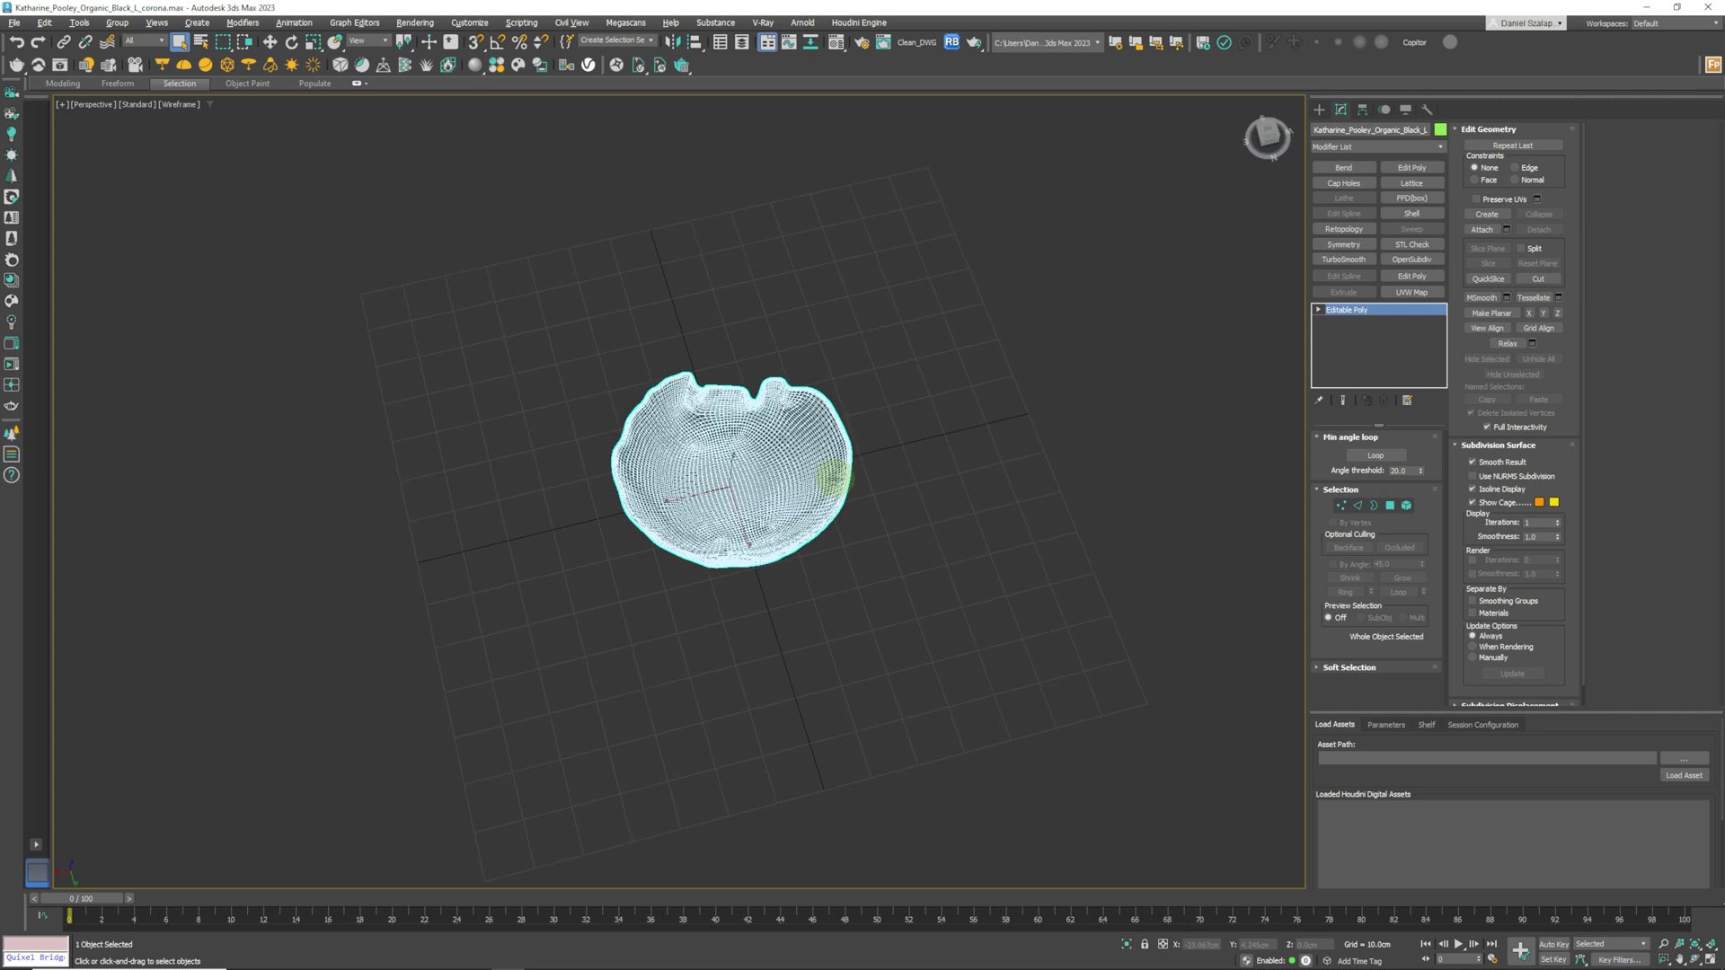
alt+middle_drag(831, 476, 808, 472)
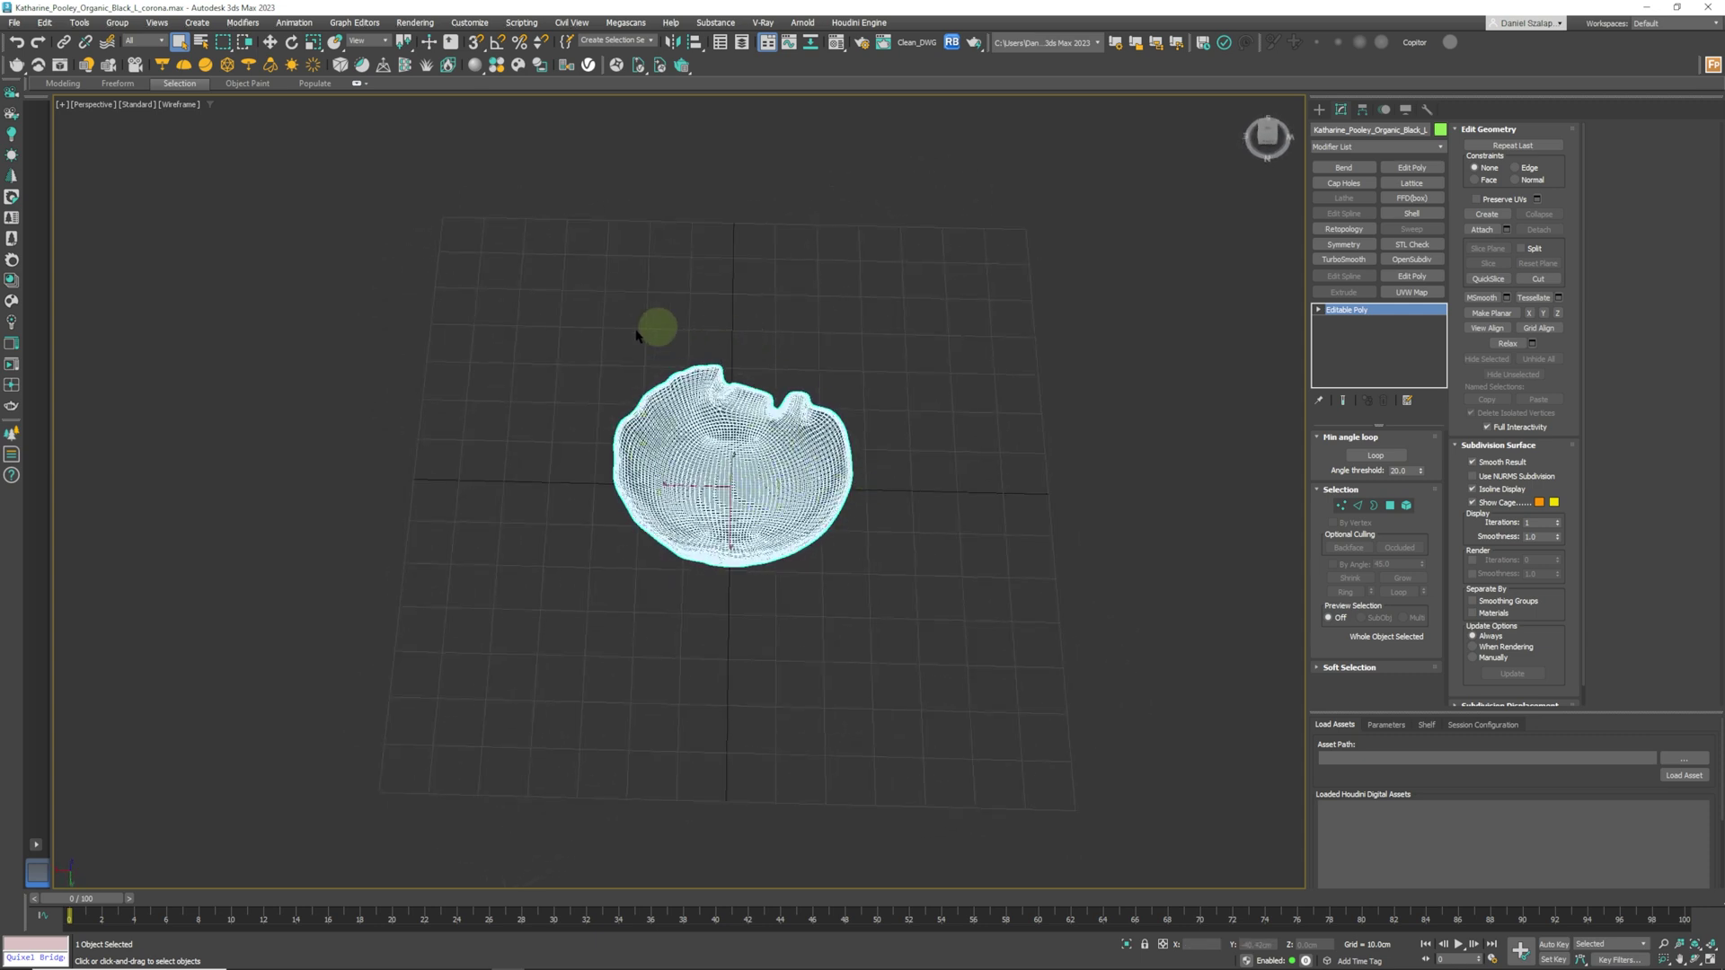
Step: Launch Relink Bitmaps, dismiss the donation popup, and set drive D: as the search folder
click(953, 43)
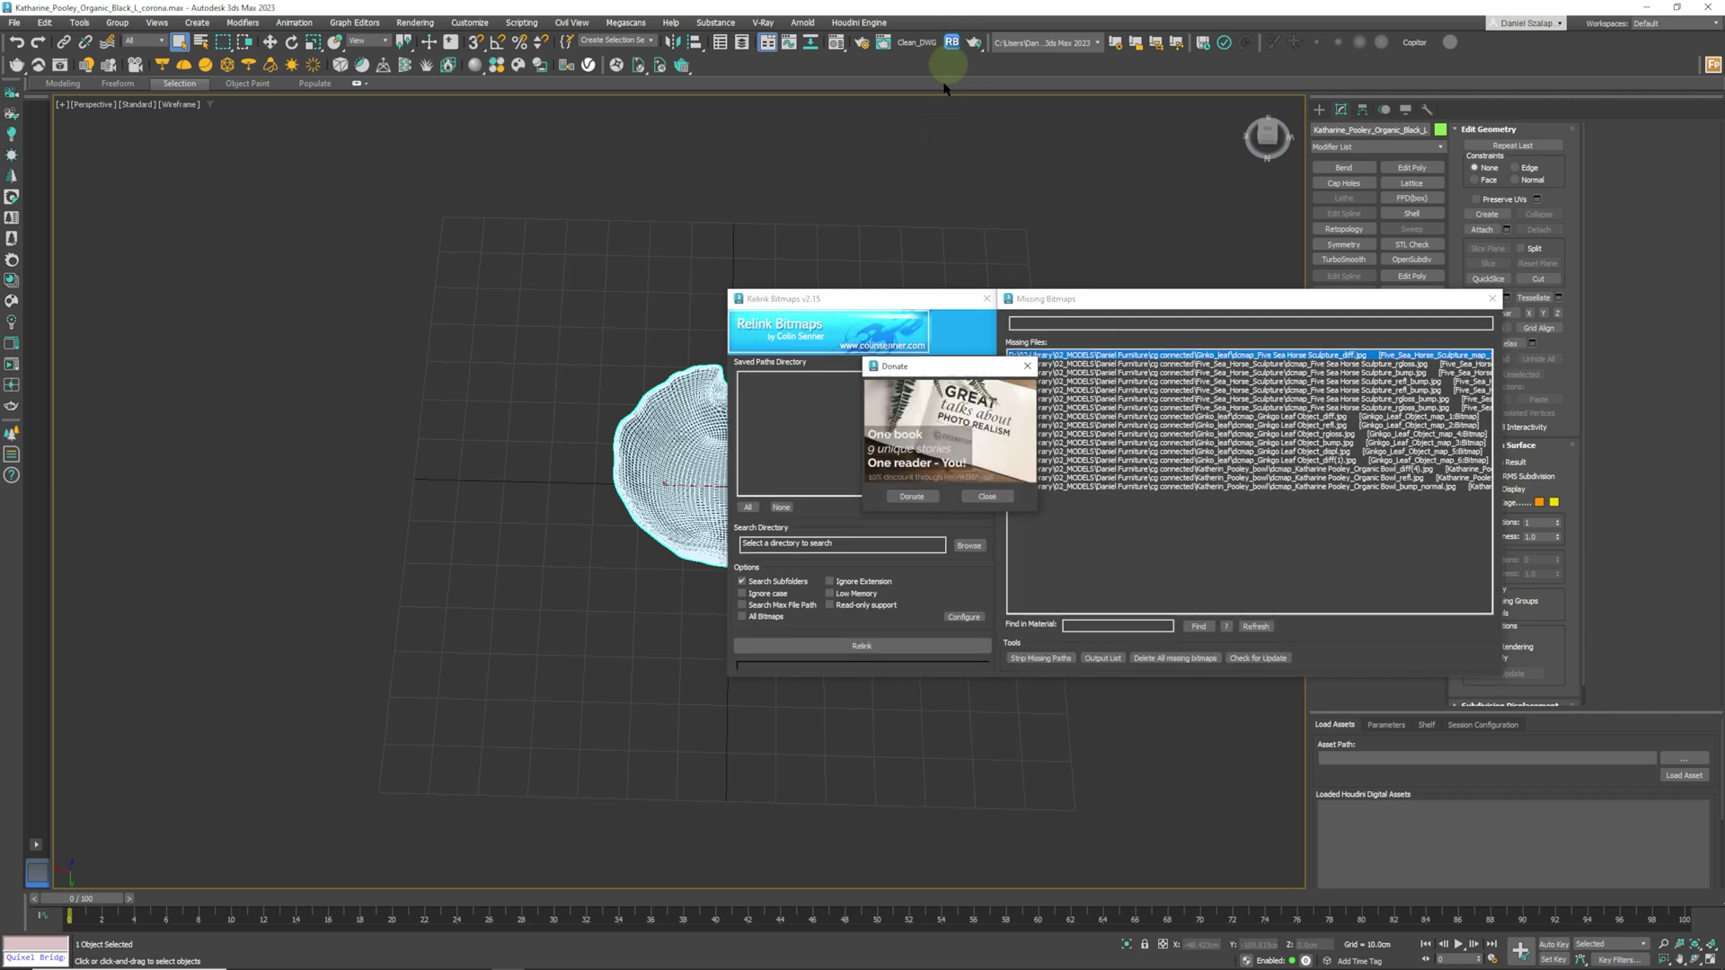
click(1029, 368)
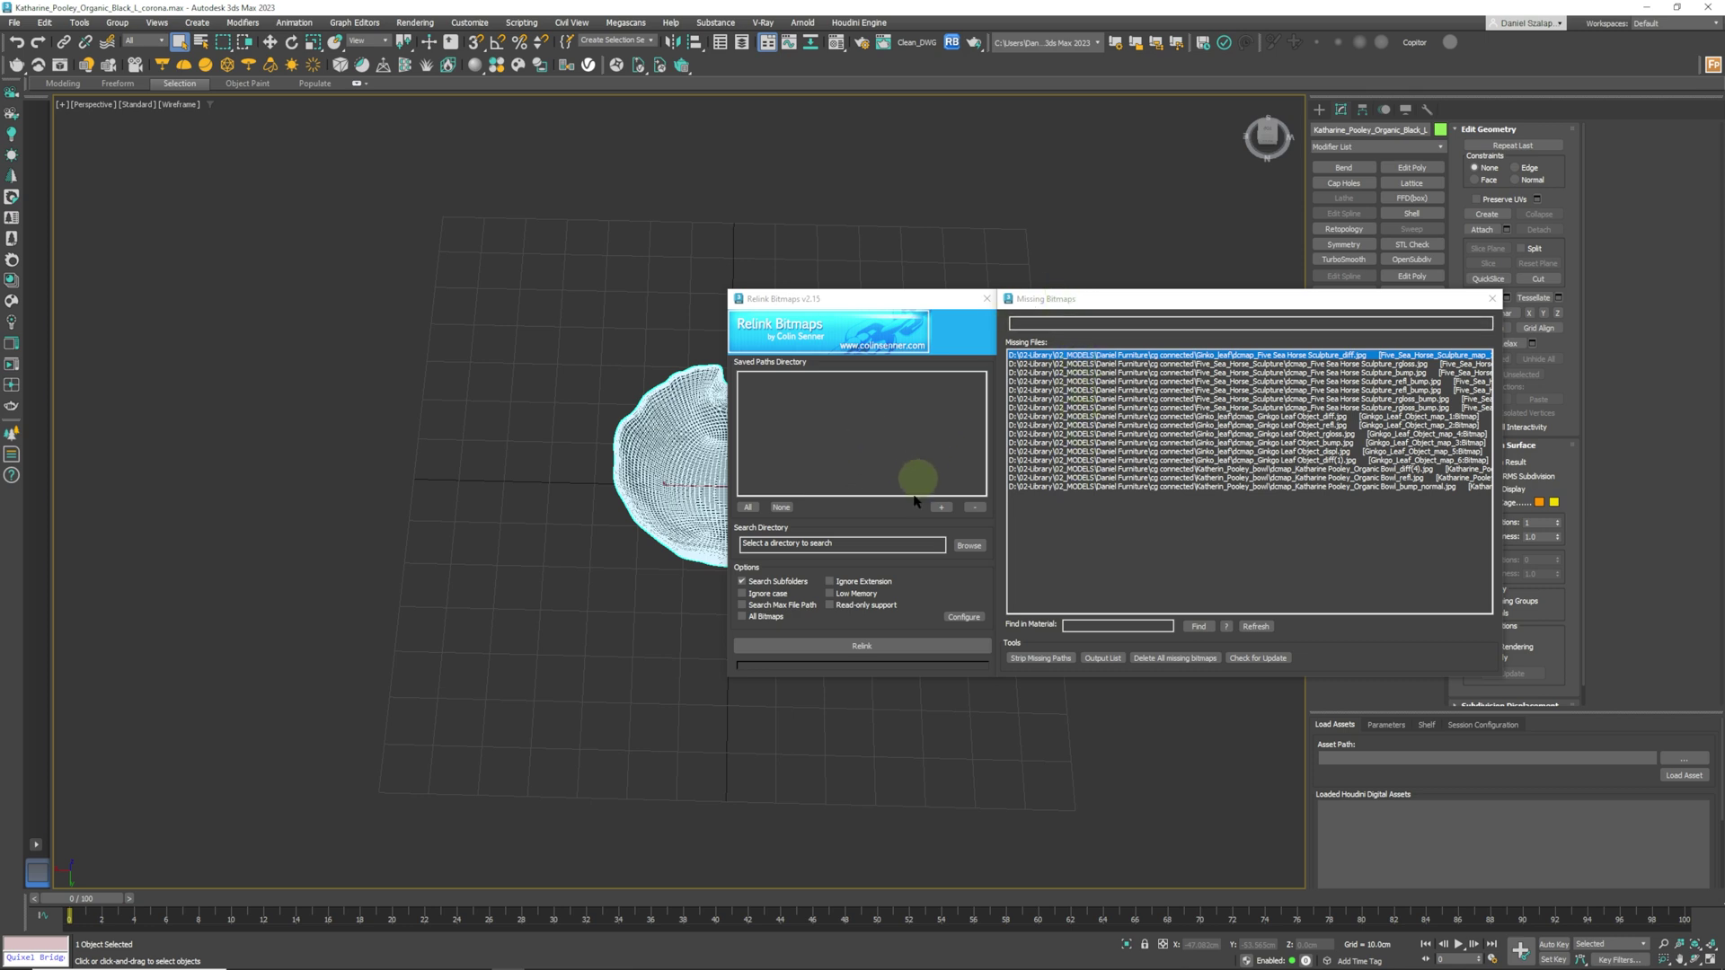
click(967, 545)
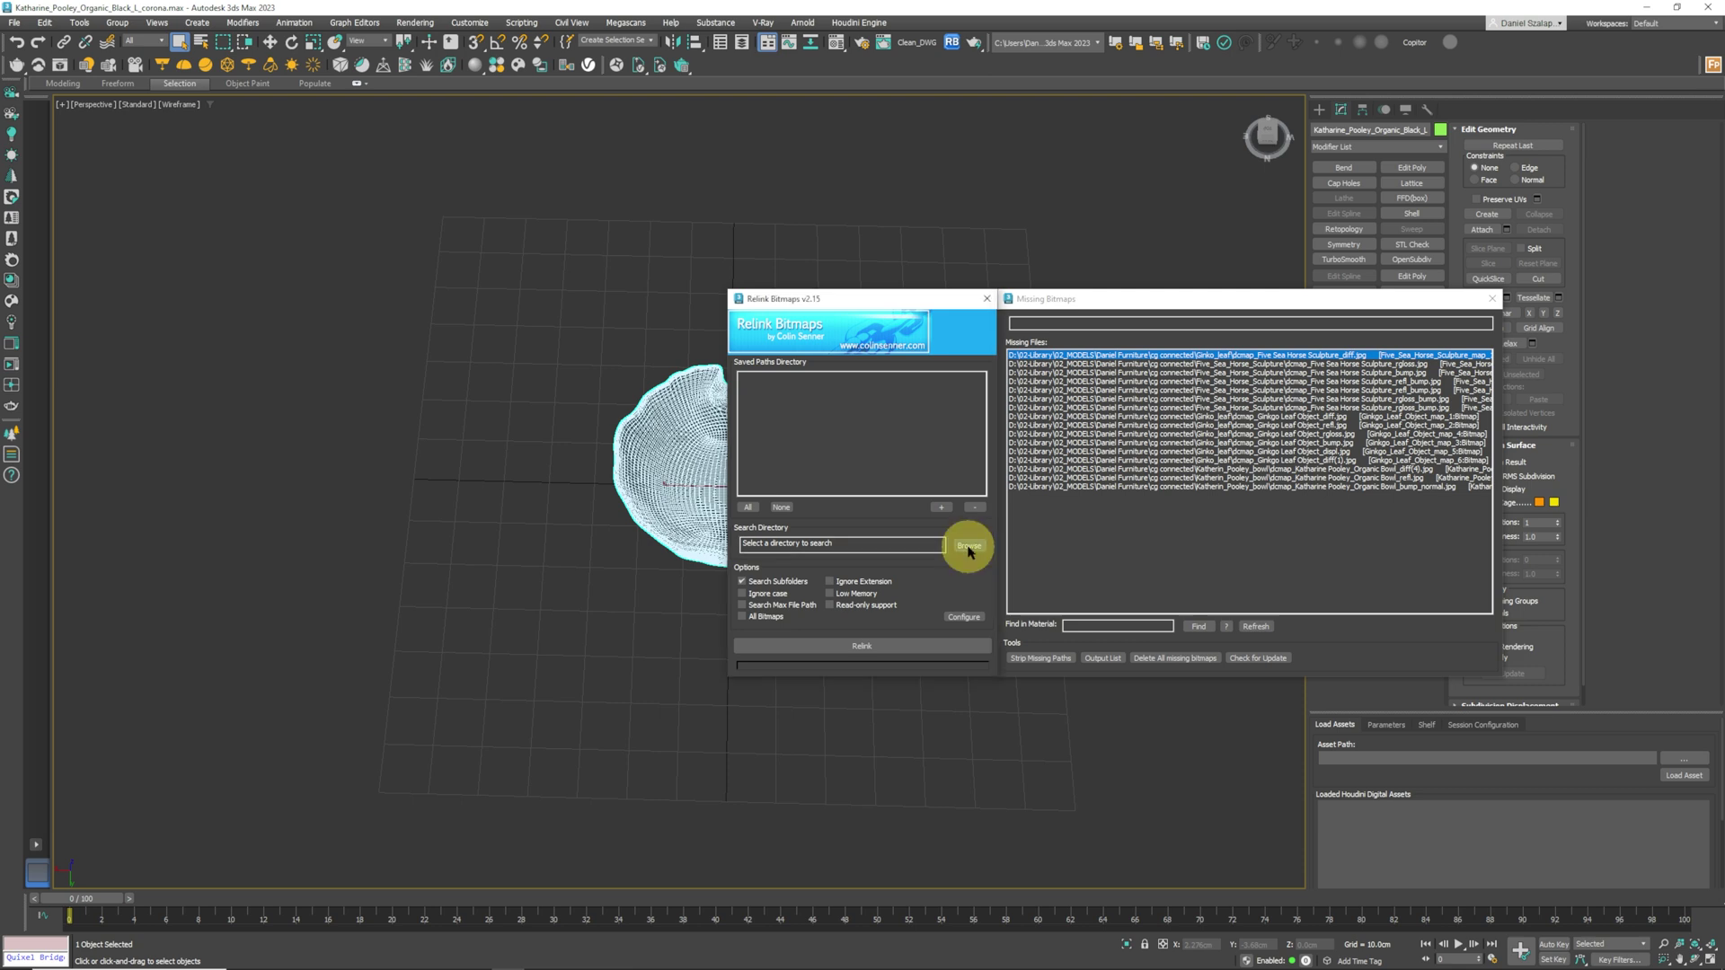
click(808, 737)
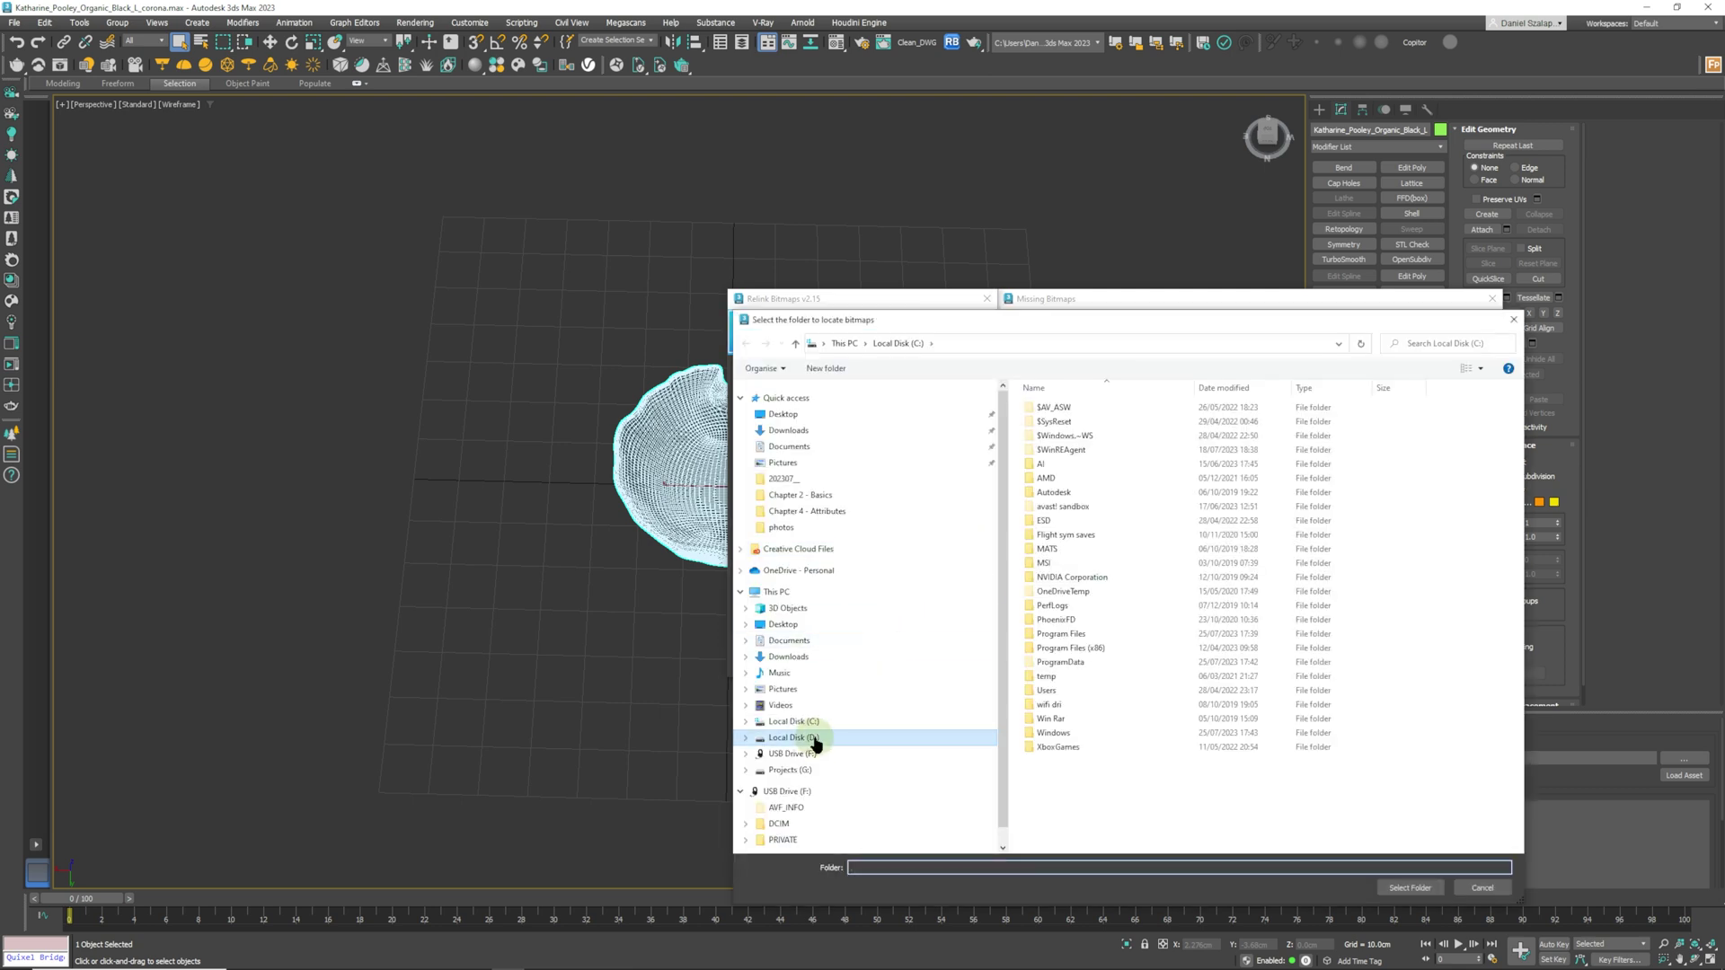
click(1382, 887)
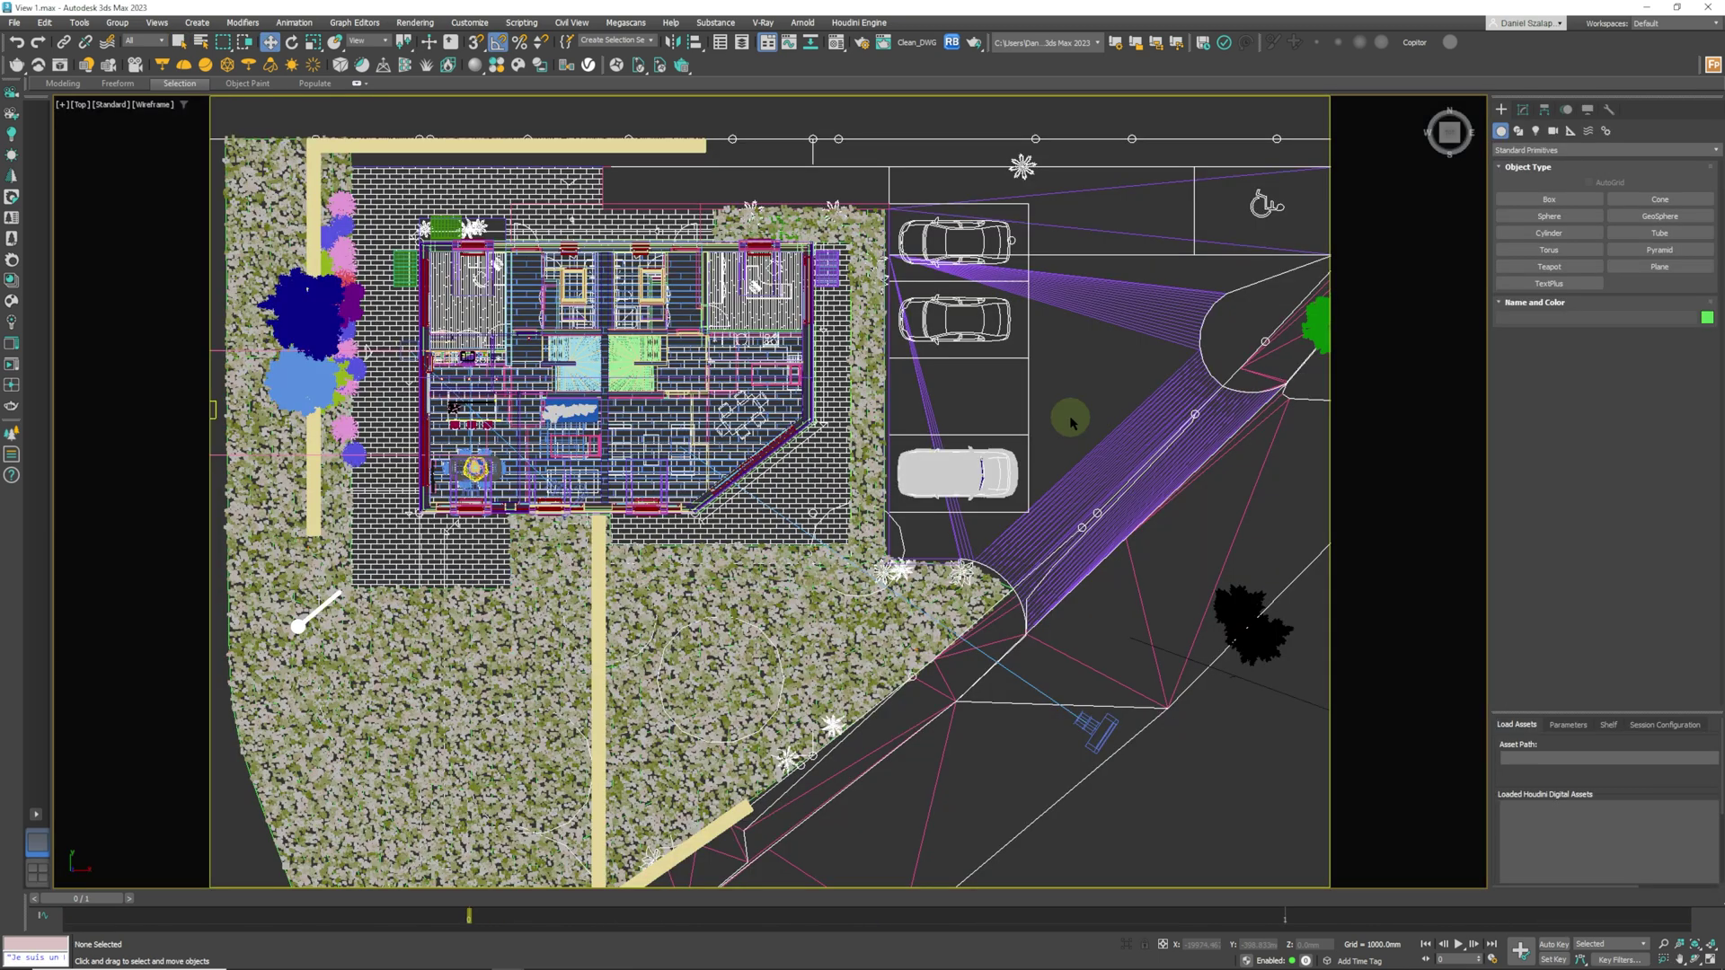
Step: Copy the BMW X3 M car group into Copitor's first slot
click(1409, 54)
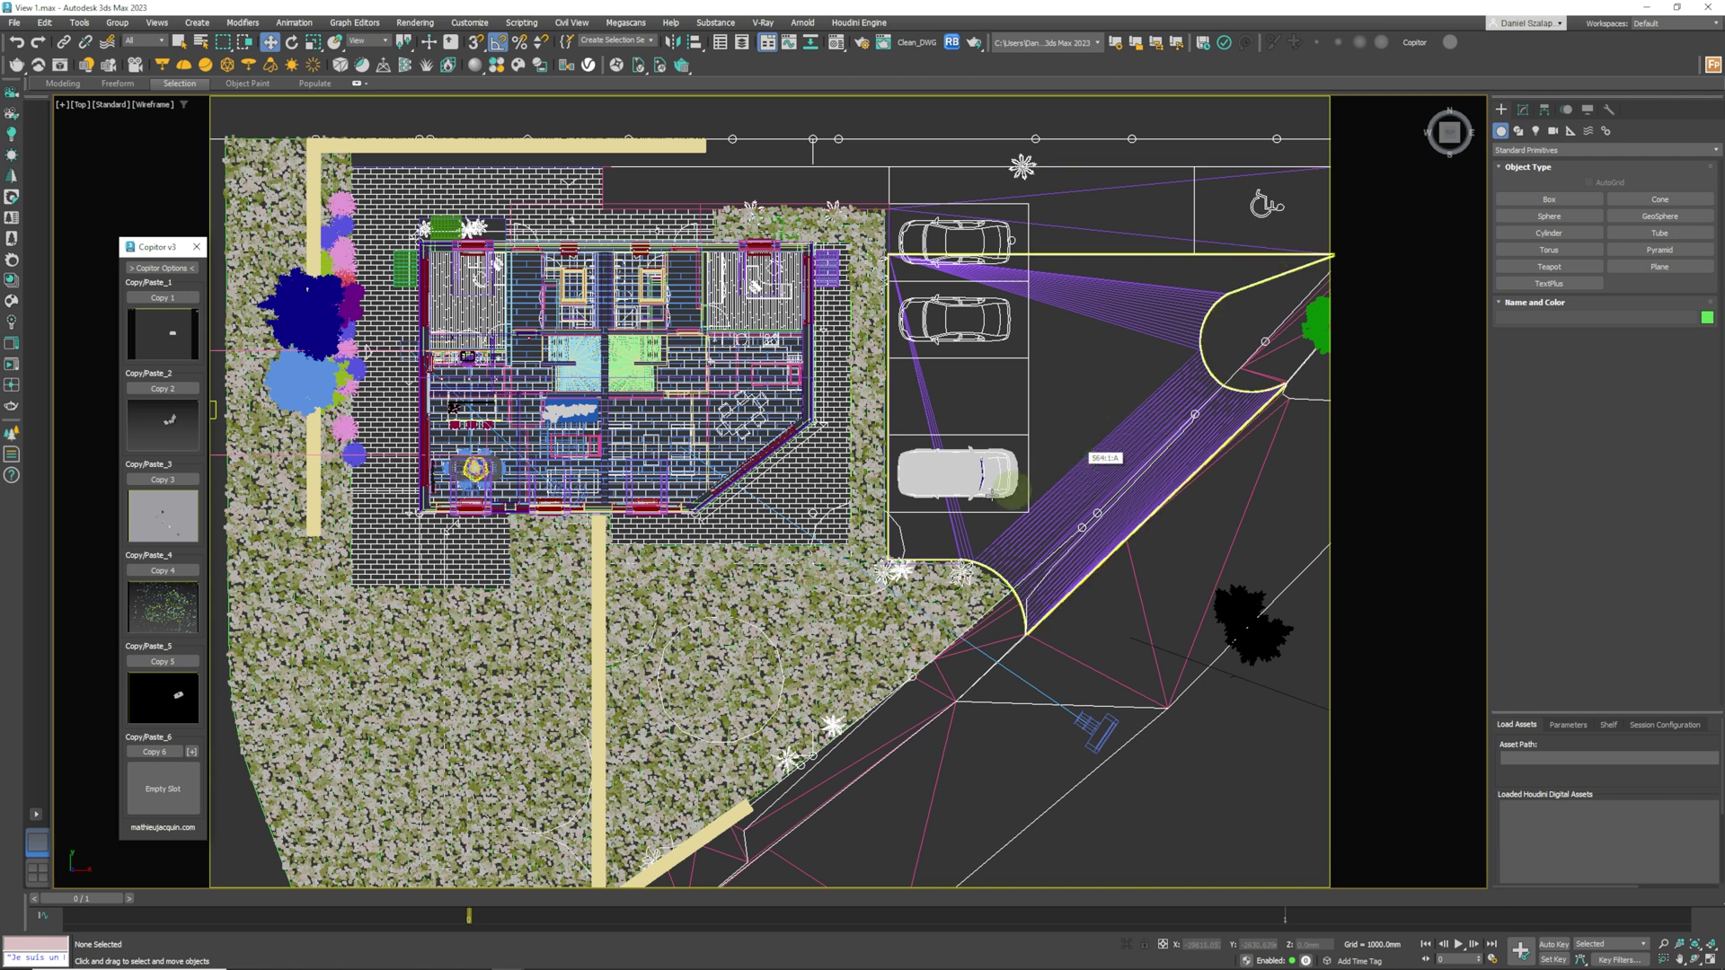
click(957, 468)
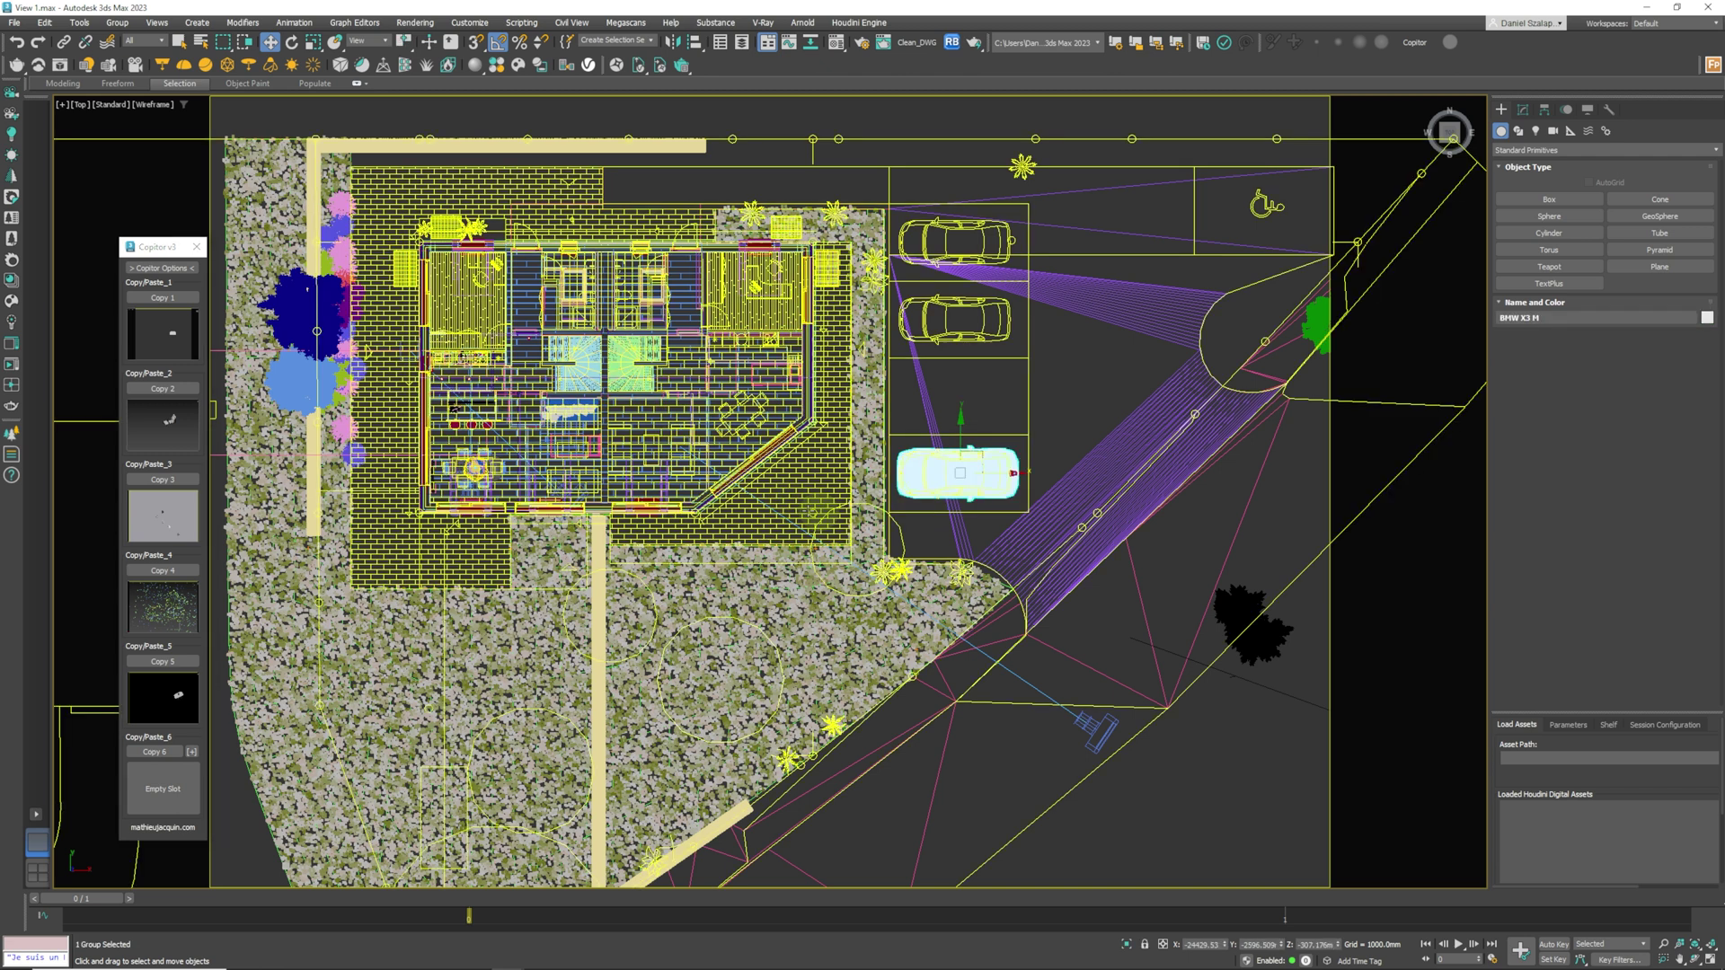
click(166, 299)
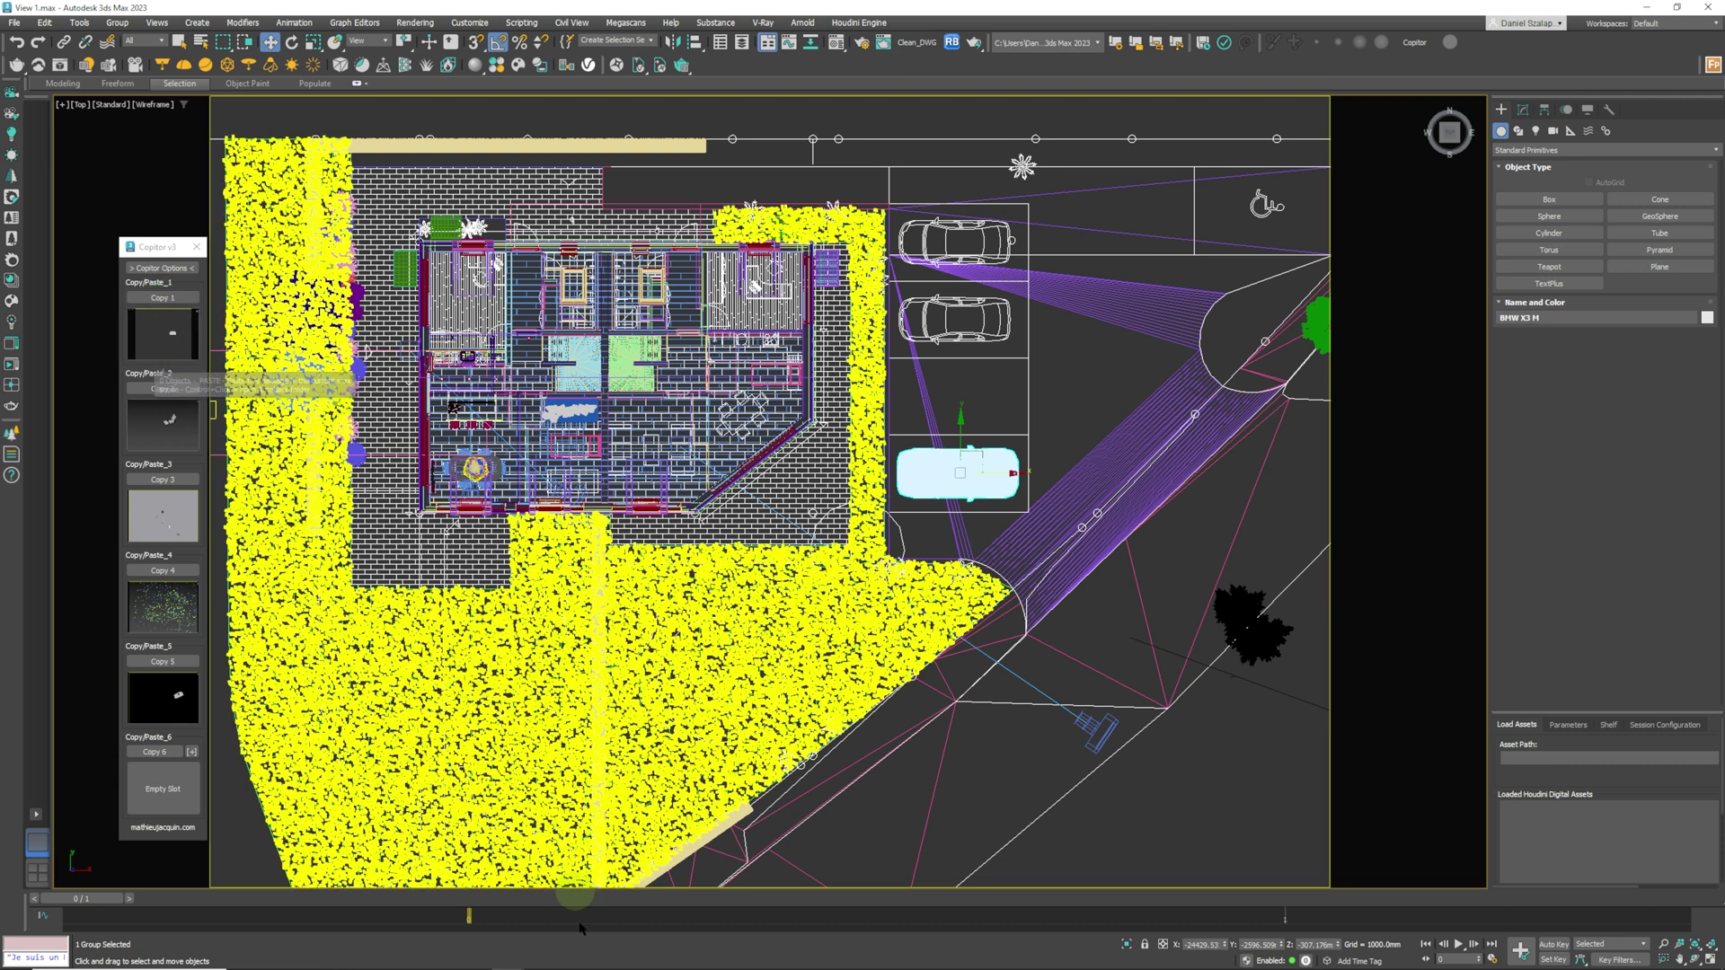
click(516, 960)
Step: Switch to the bowl scene and paste the car from Copitor's first slot
click(444, 905)
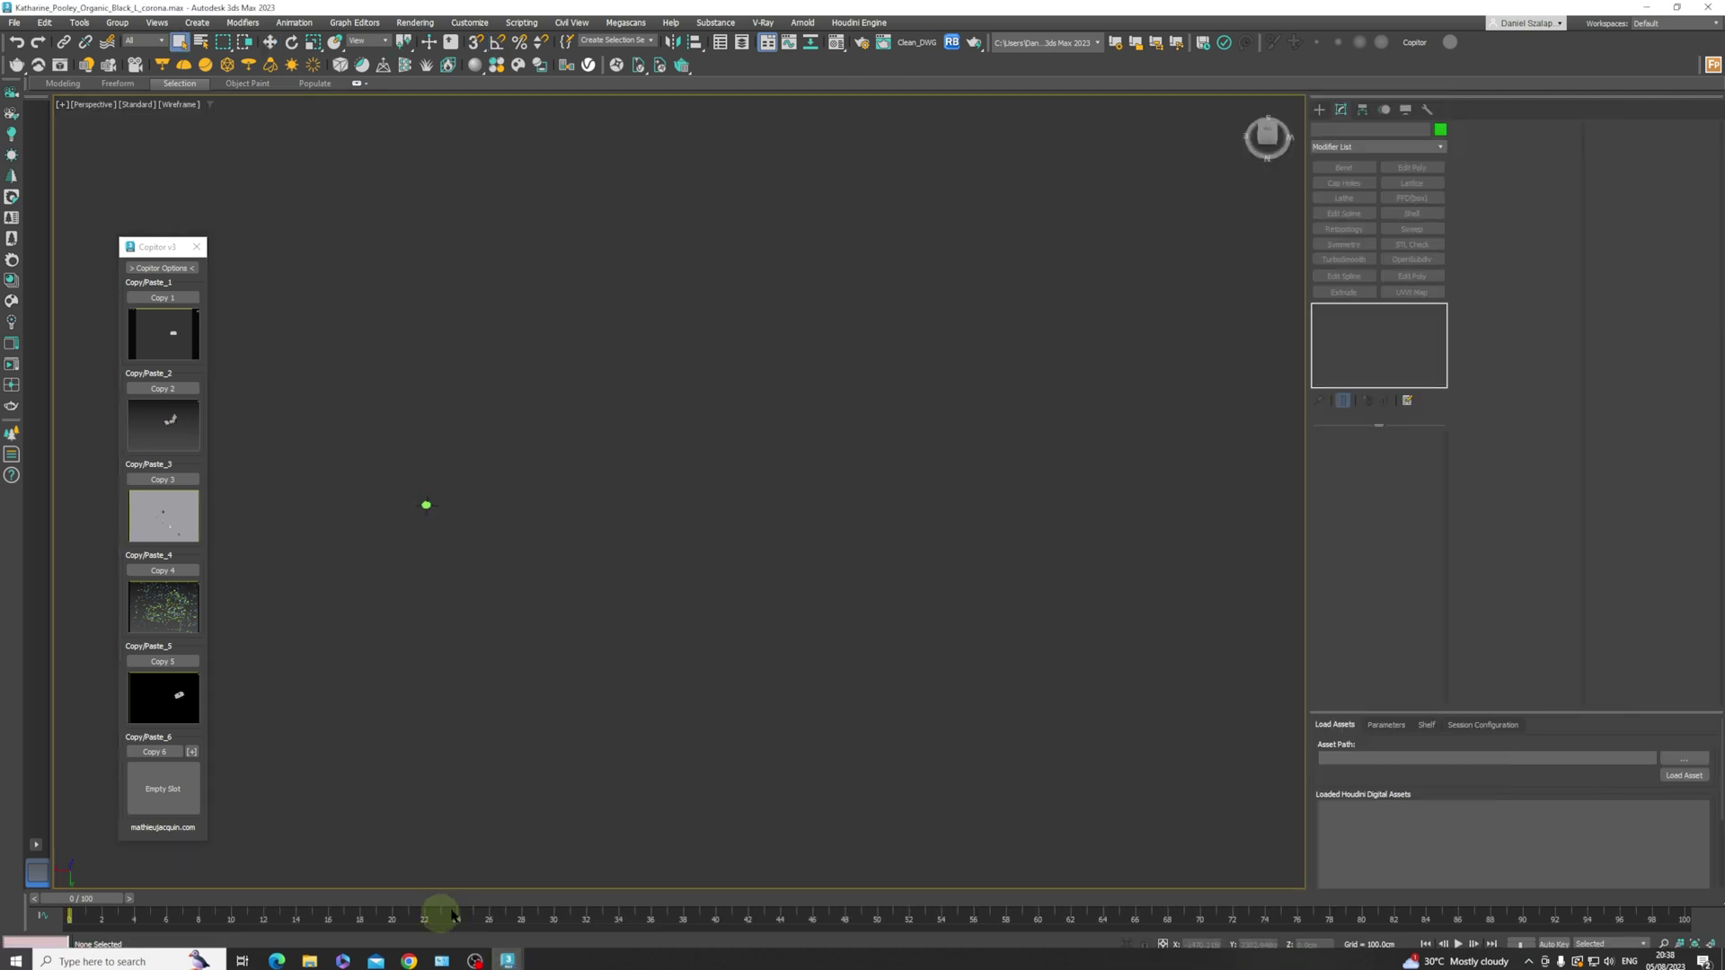
click(197, 246)
click(1451, 50)
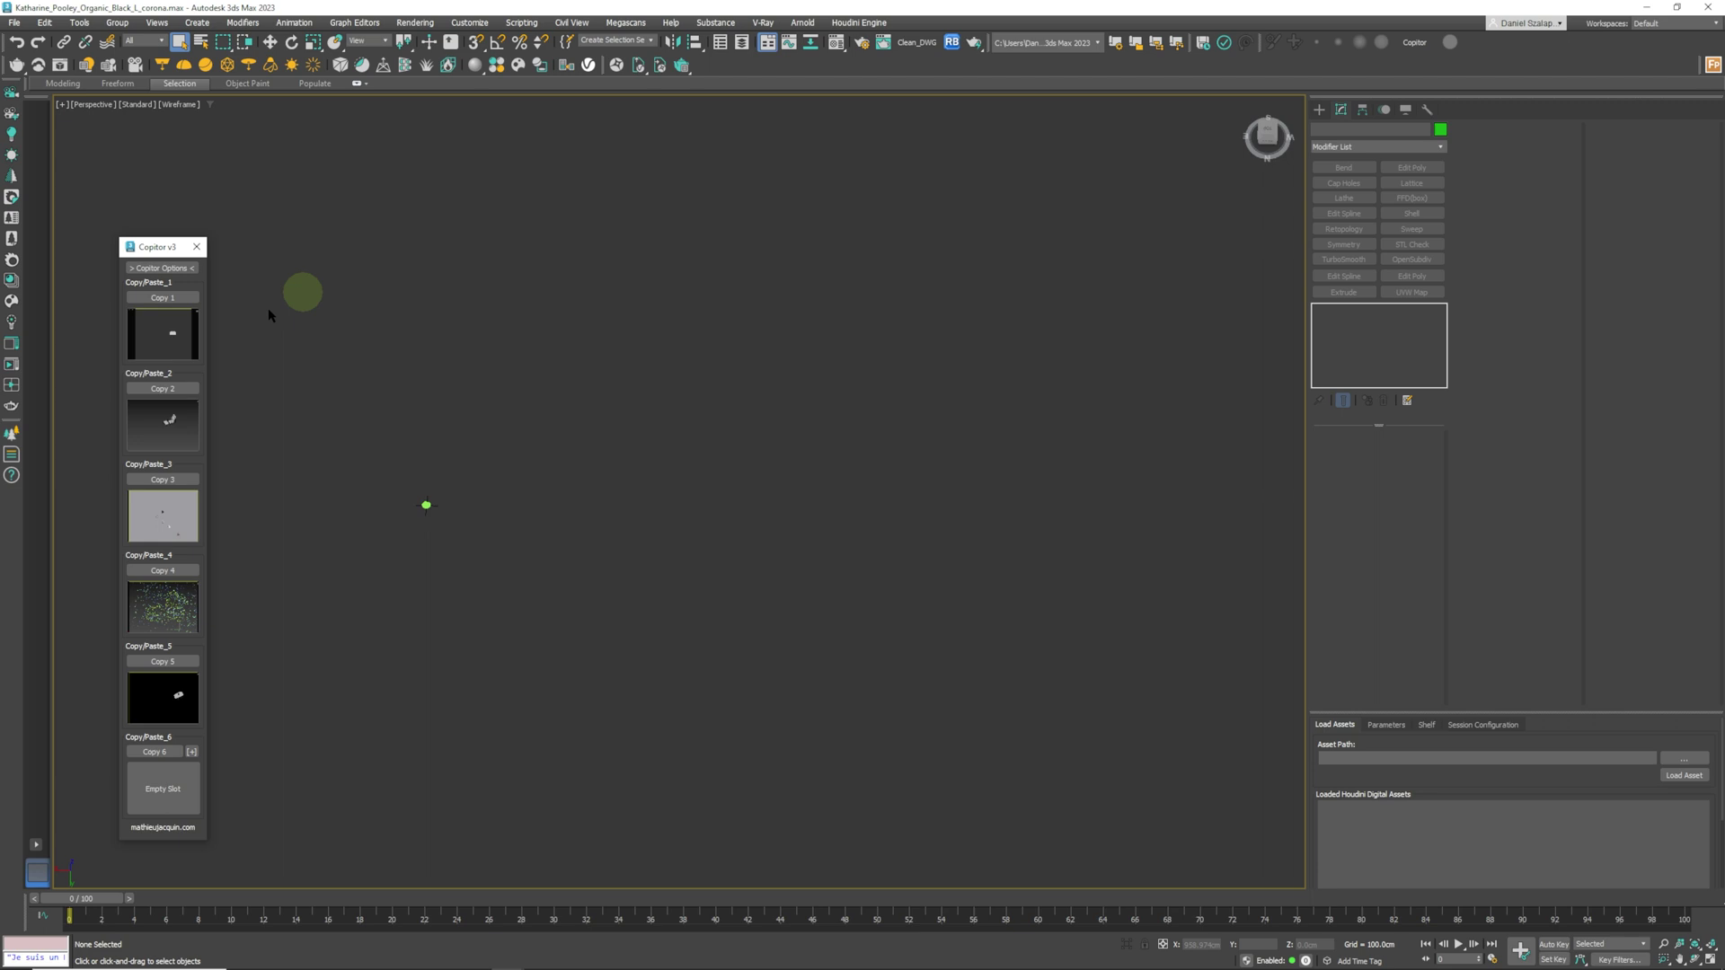
click(182, 339)
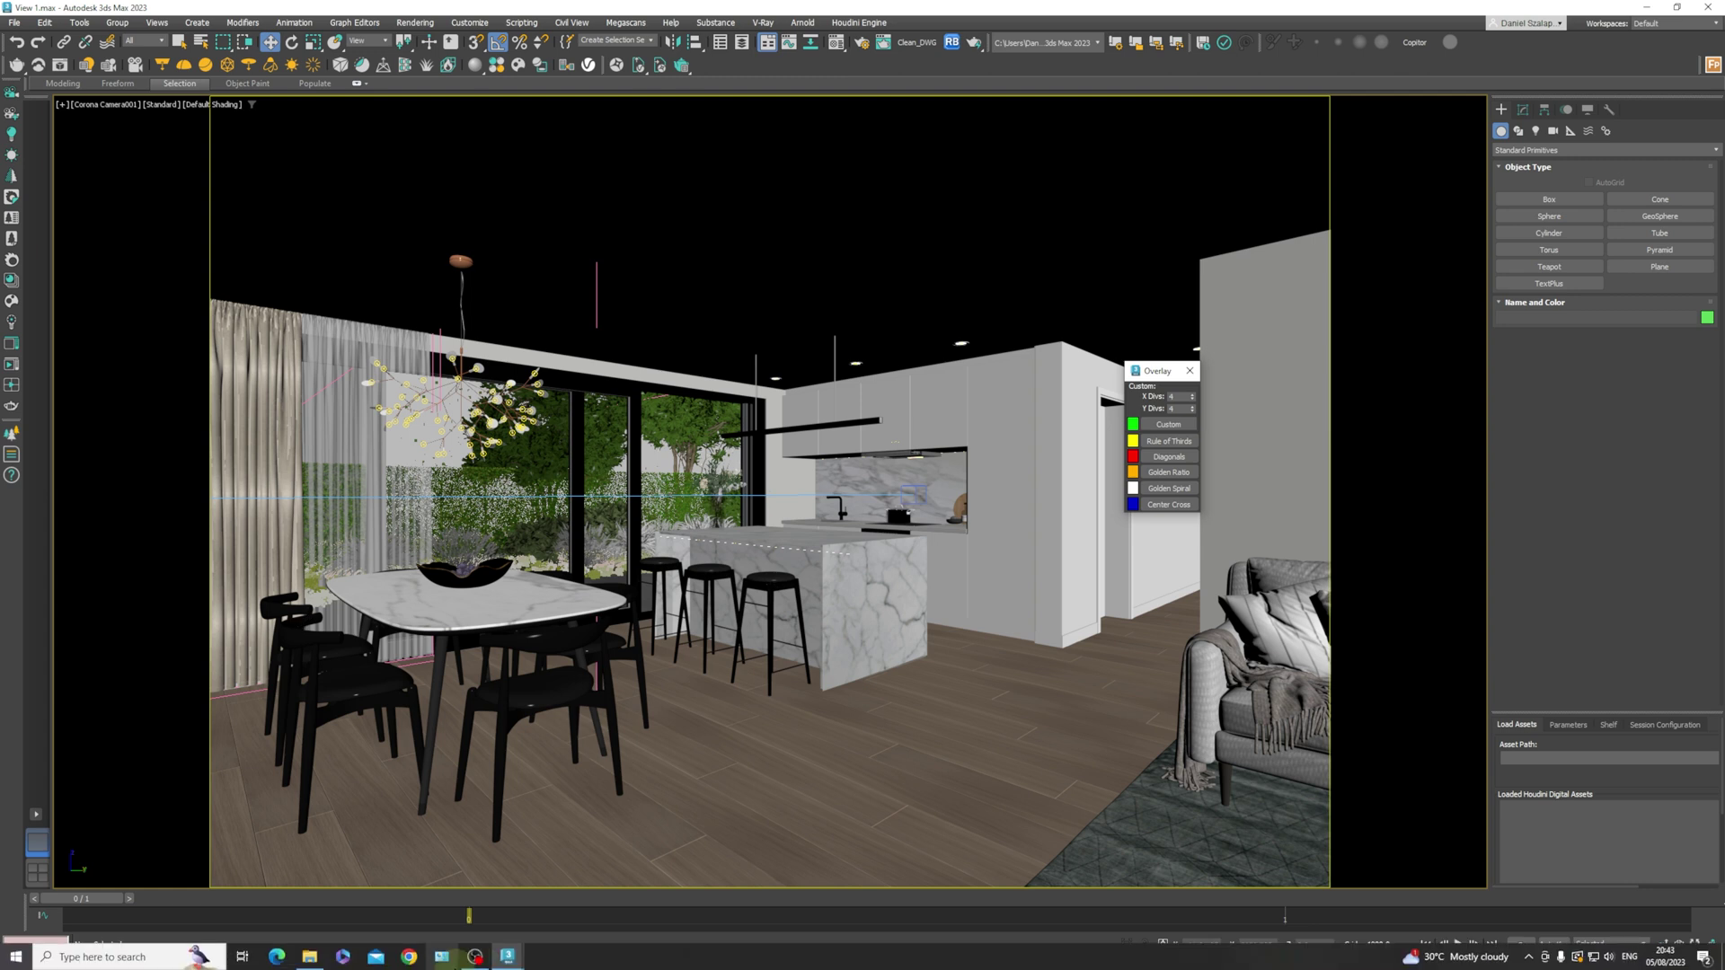
Step: Enable rule-of-thirds, golden spiral, diagonals and centre cross overlays on the kitchen camera view
click(309, 957)
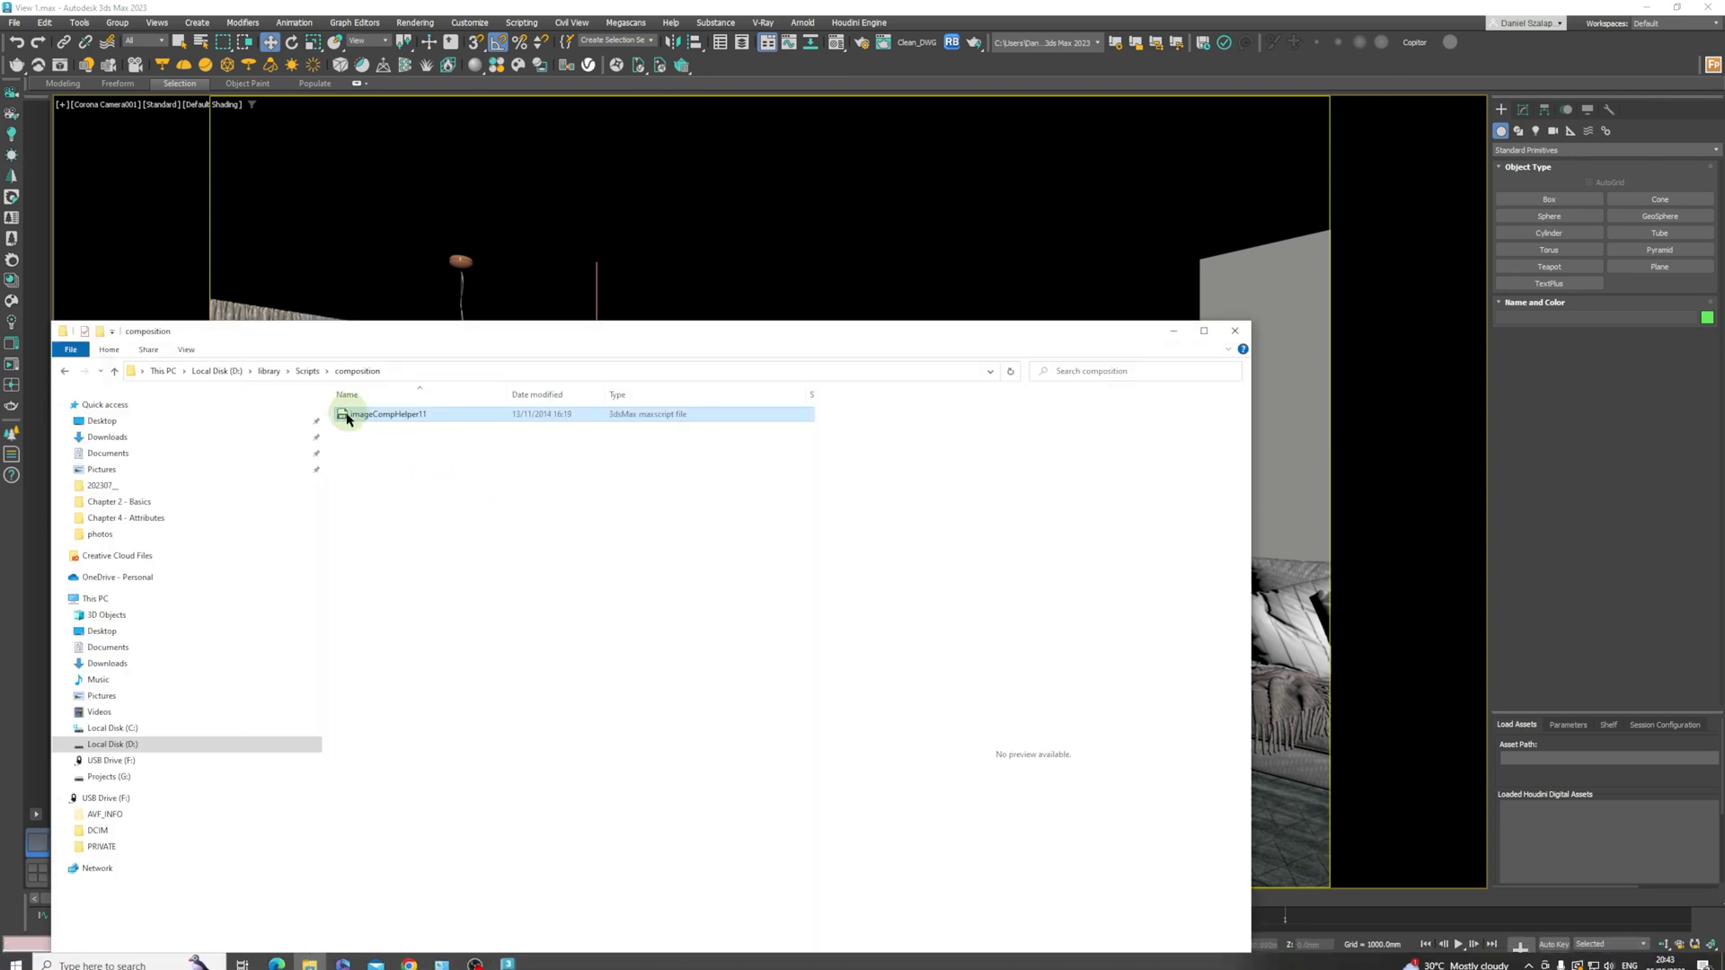
click(1174, 331)
drag(1148, 371, 968, 359)
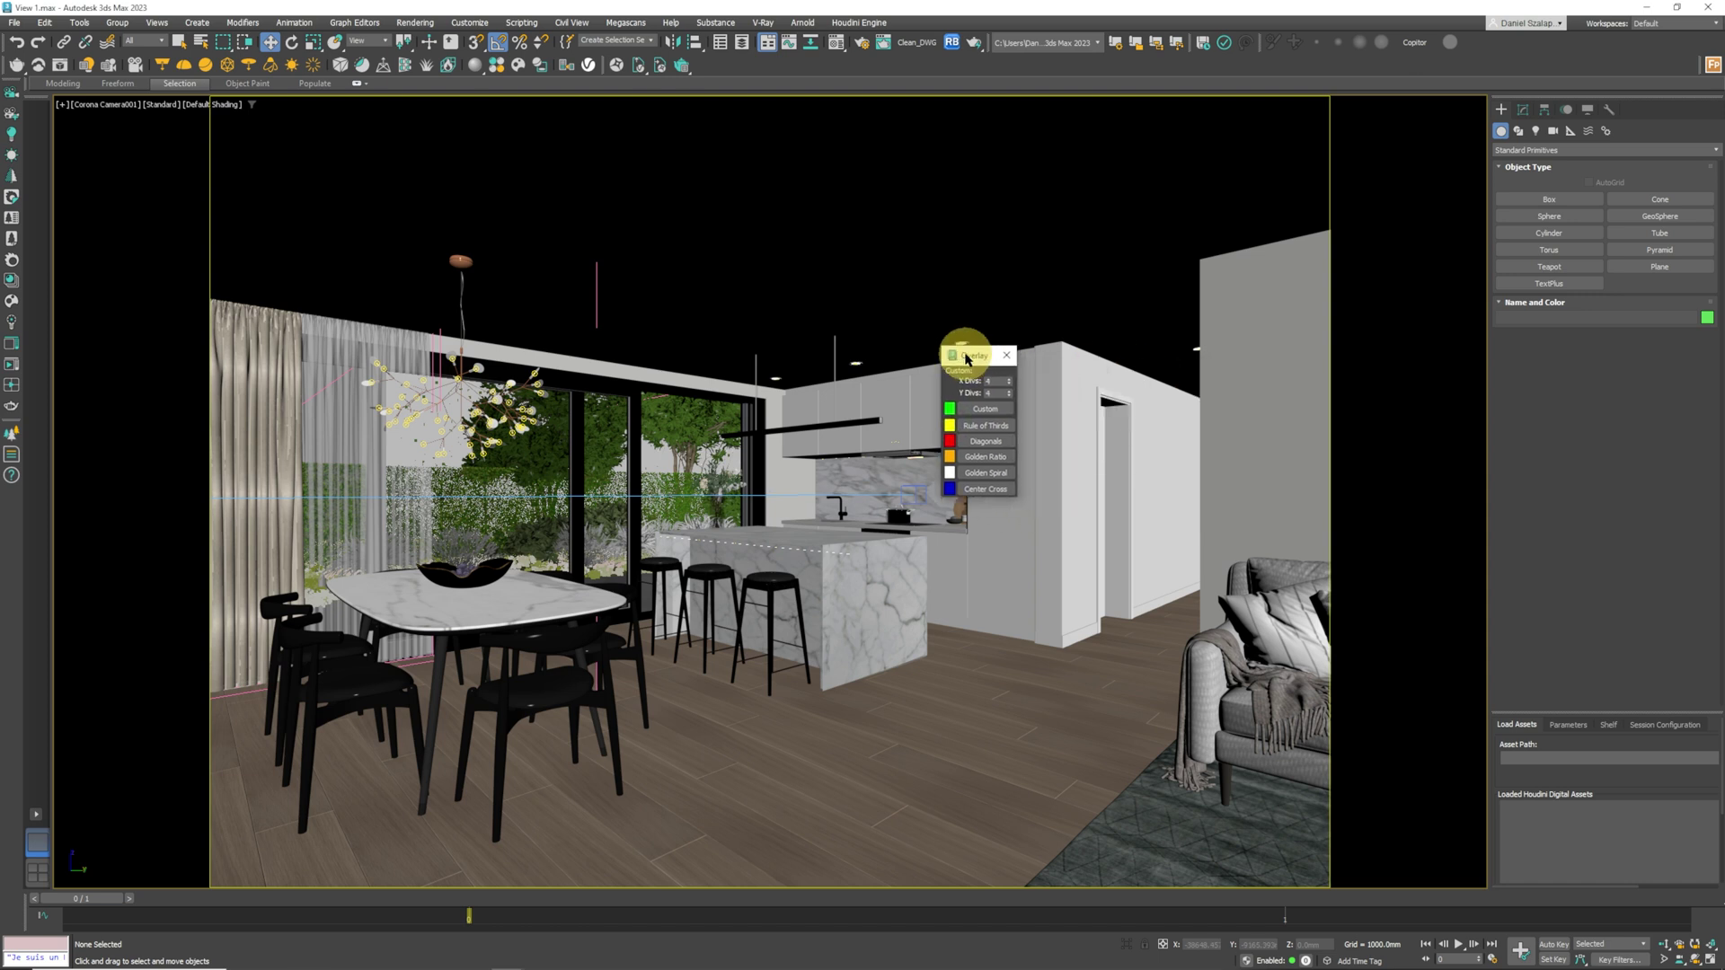
click(983, 426)
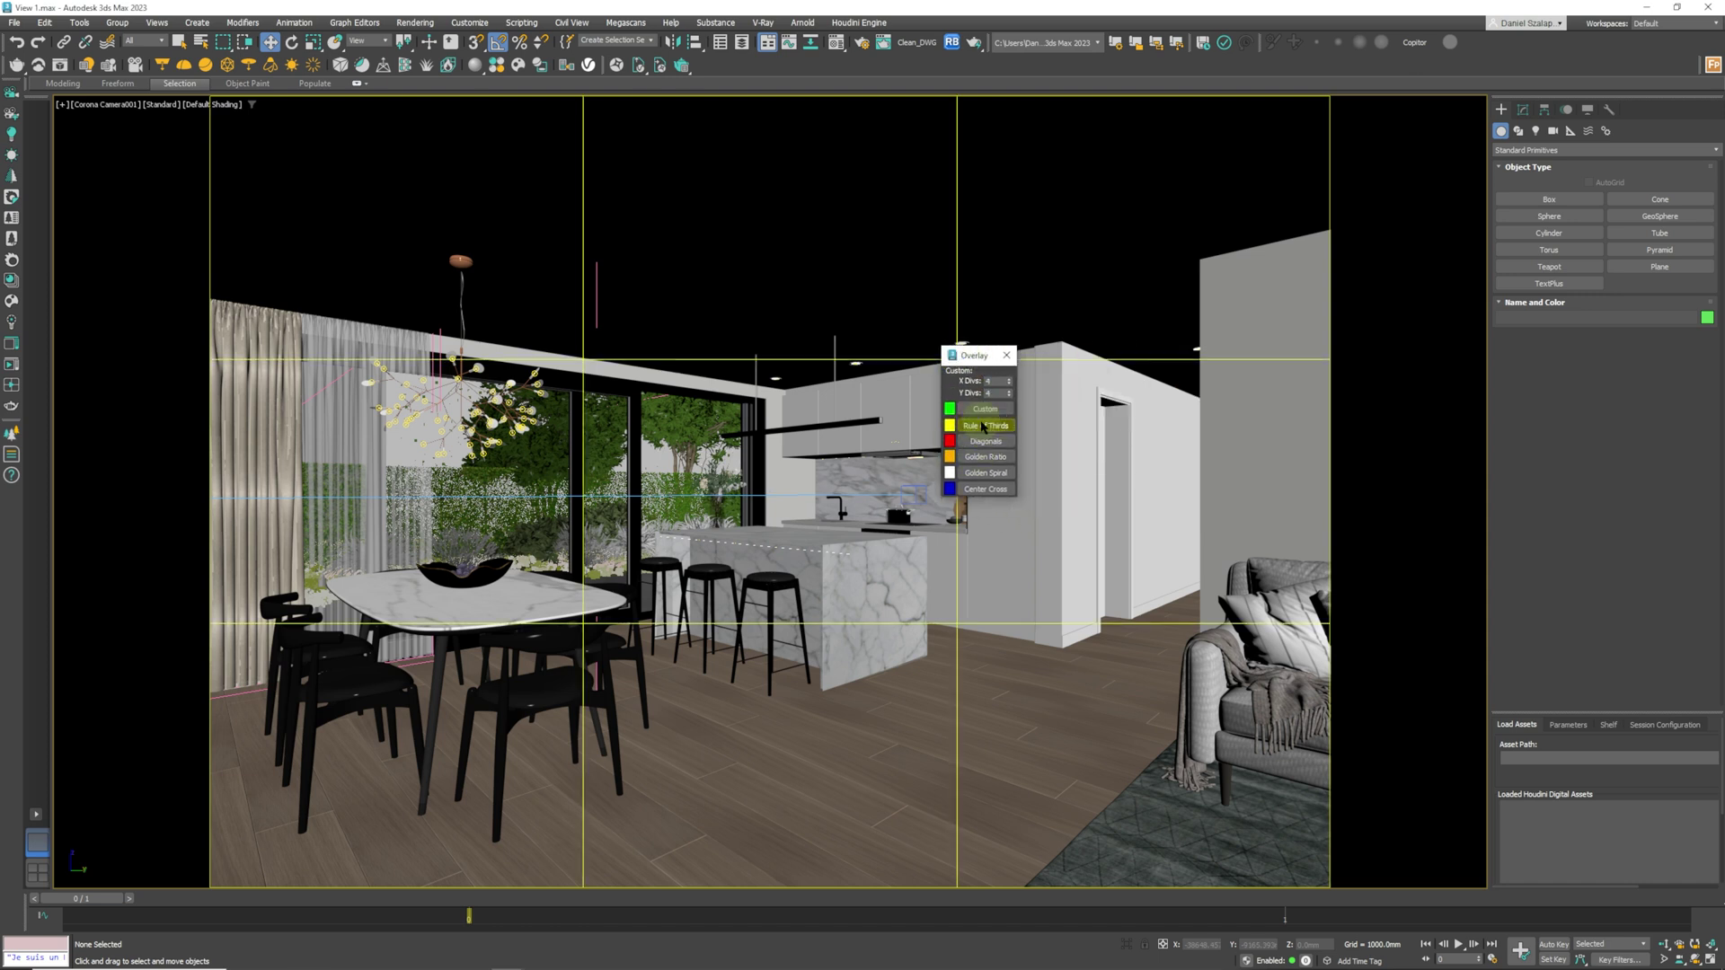
click(978, 477)
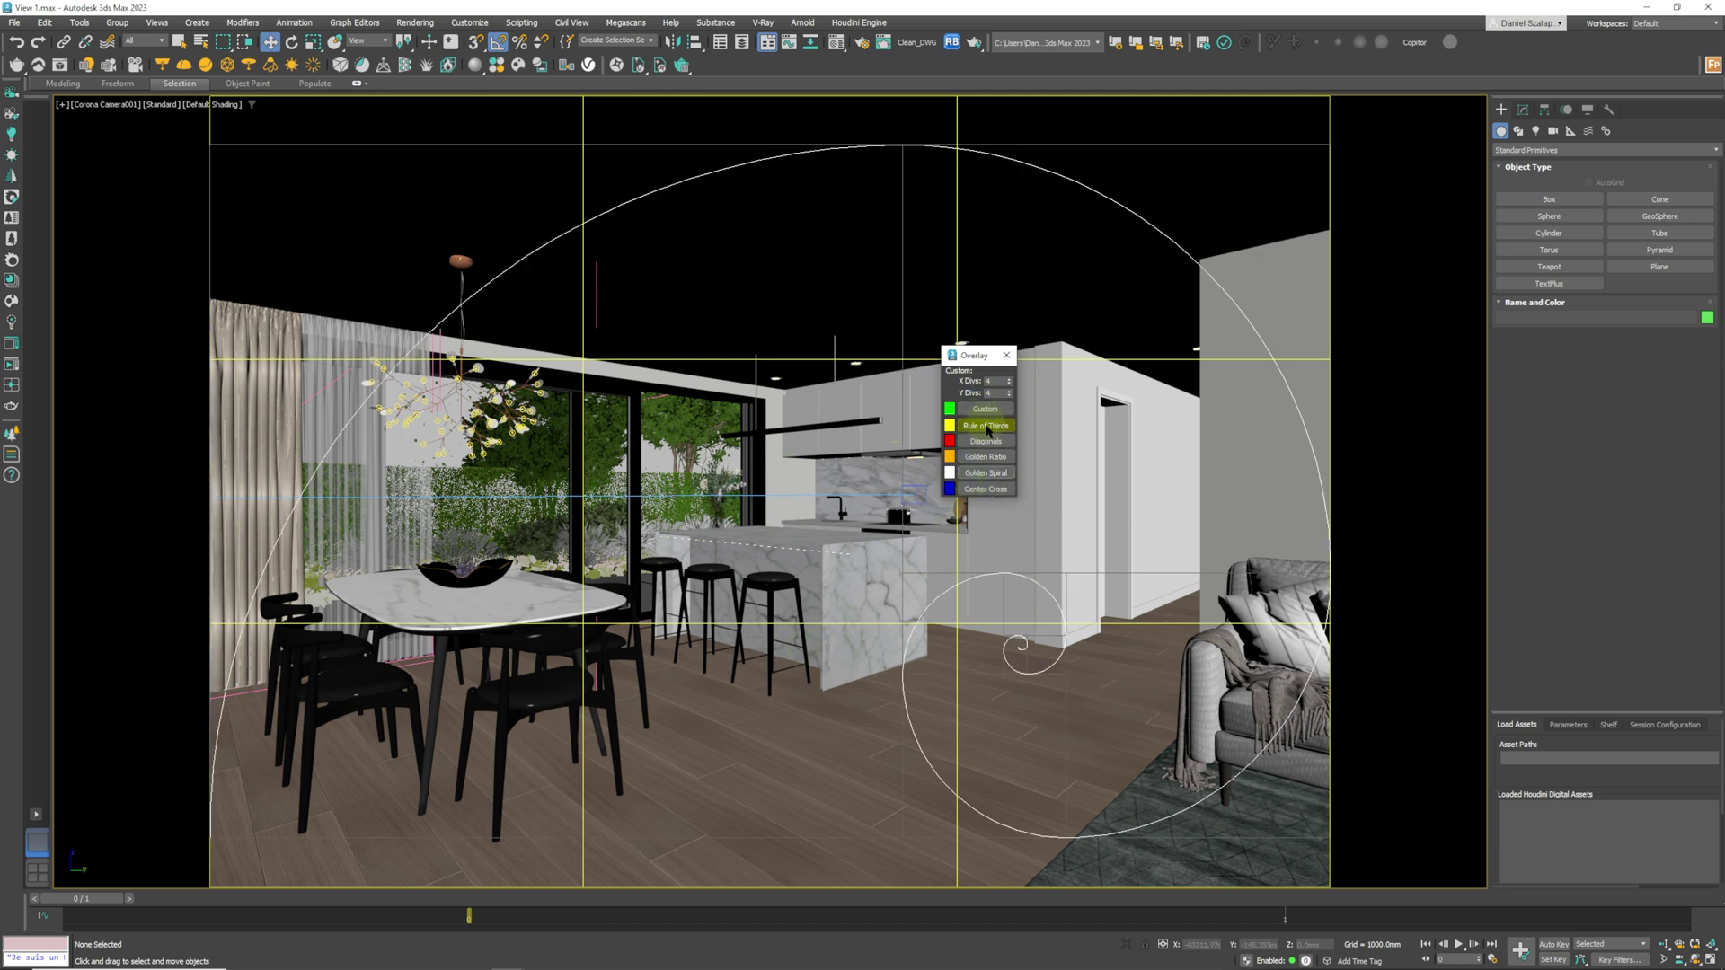
click(982, 441)
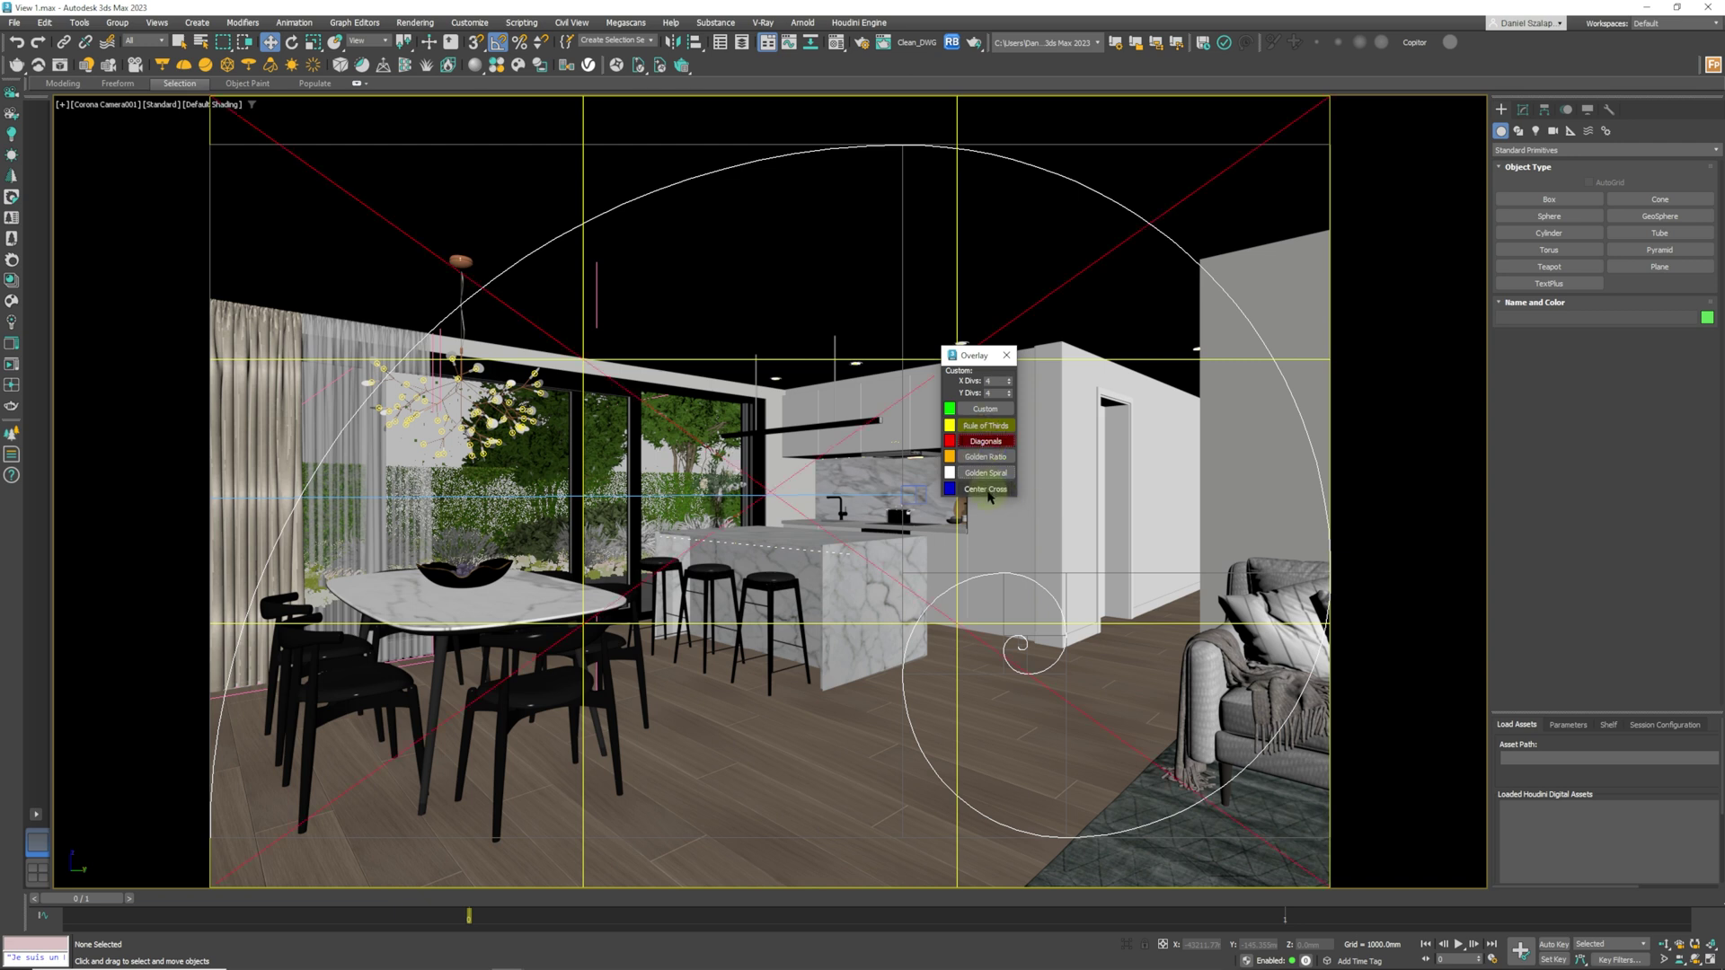
click(985, 488)
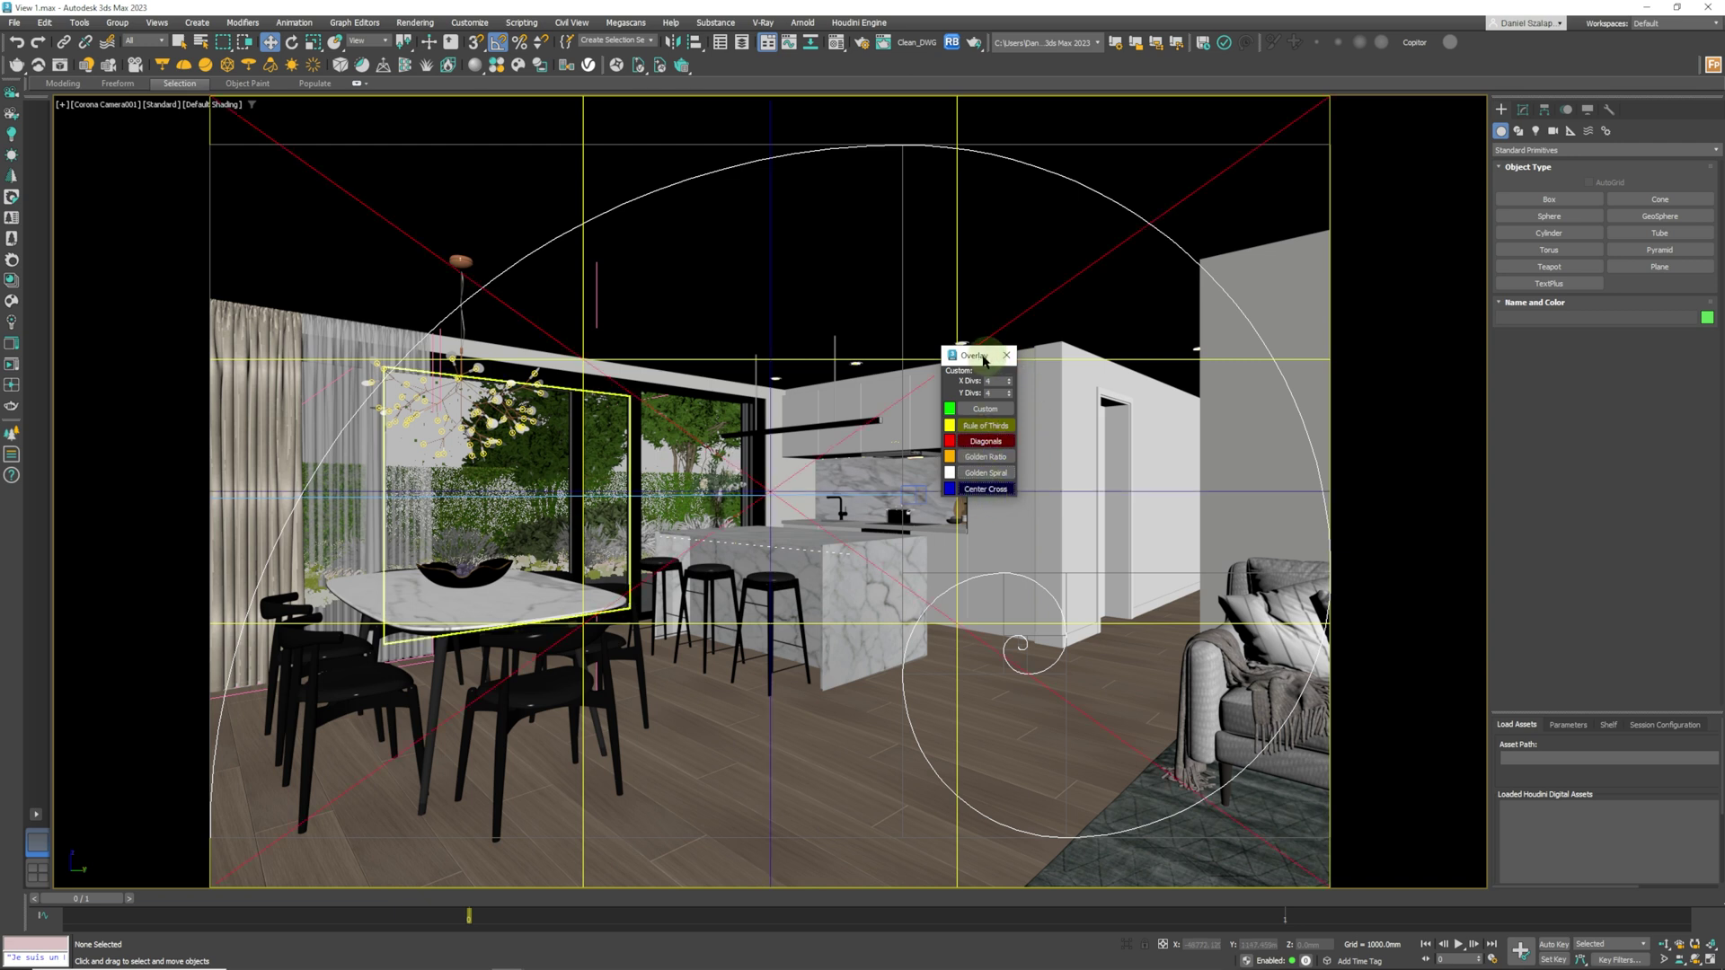
drag(976, 356, 1034, 360)
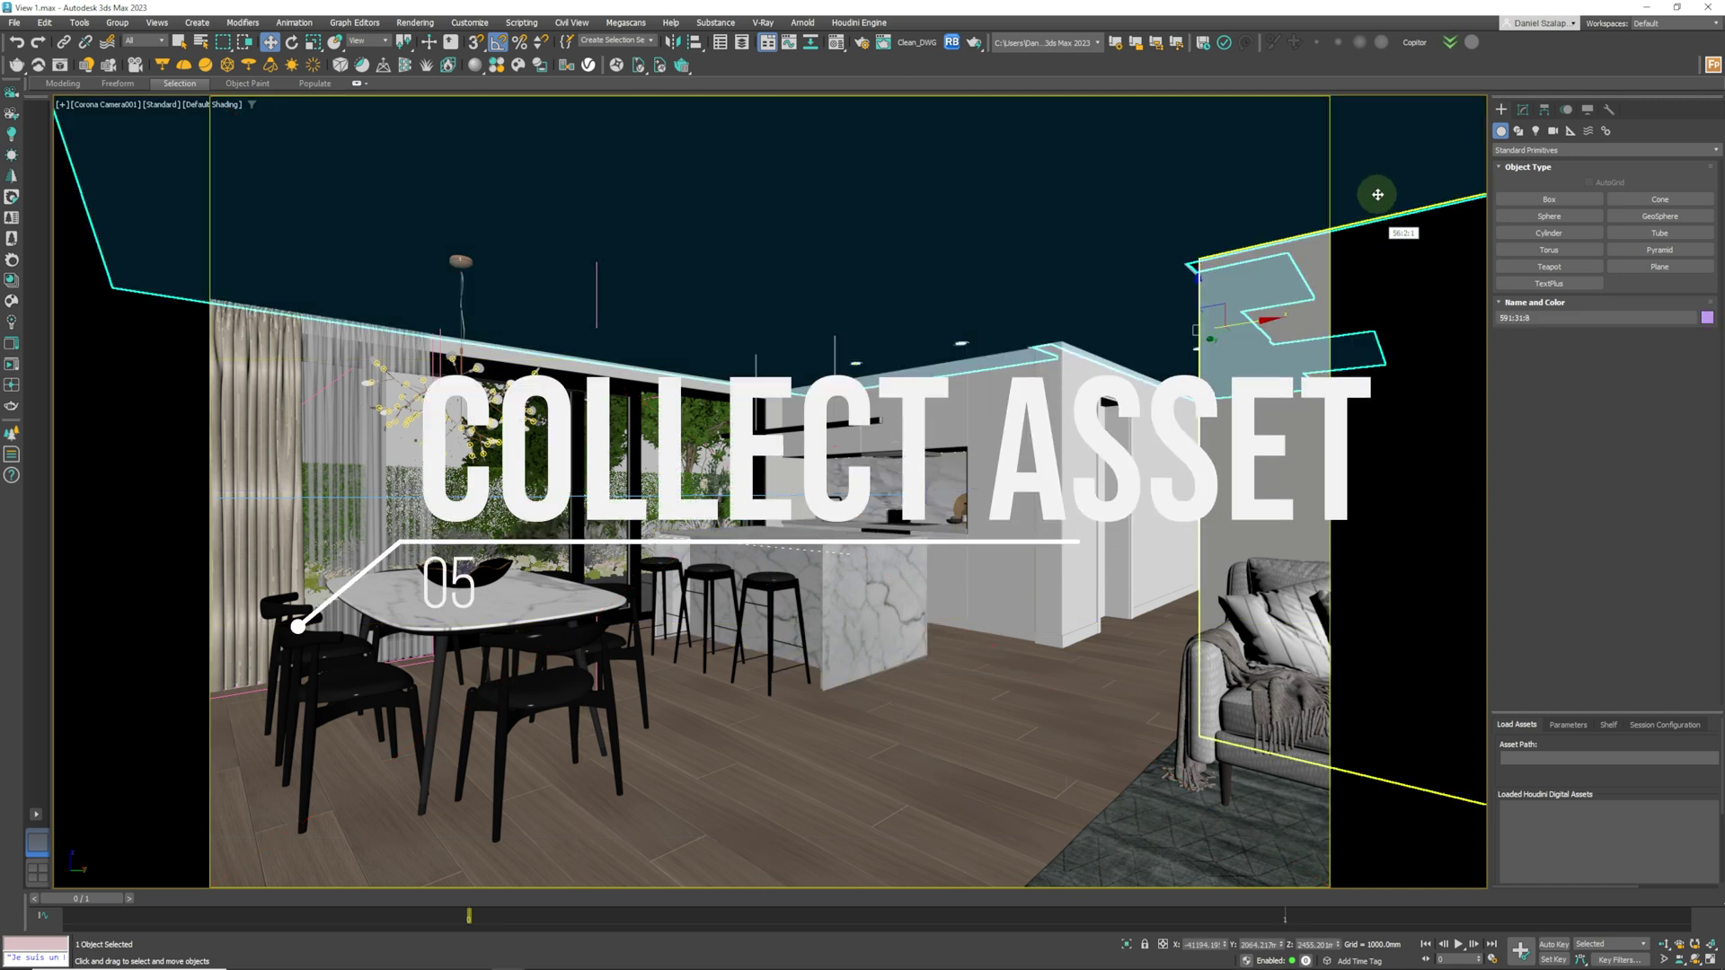
Step: List the scene assets in Collect Asset: 262 OK, 308 found, 11 missing
click(1452, 44)
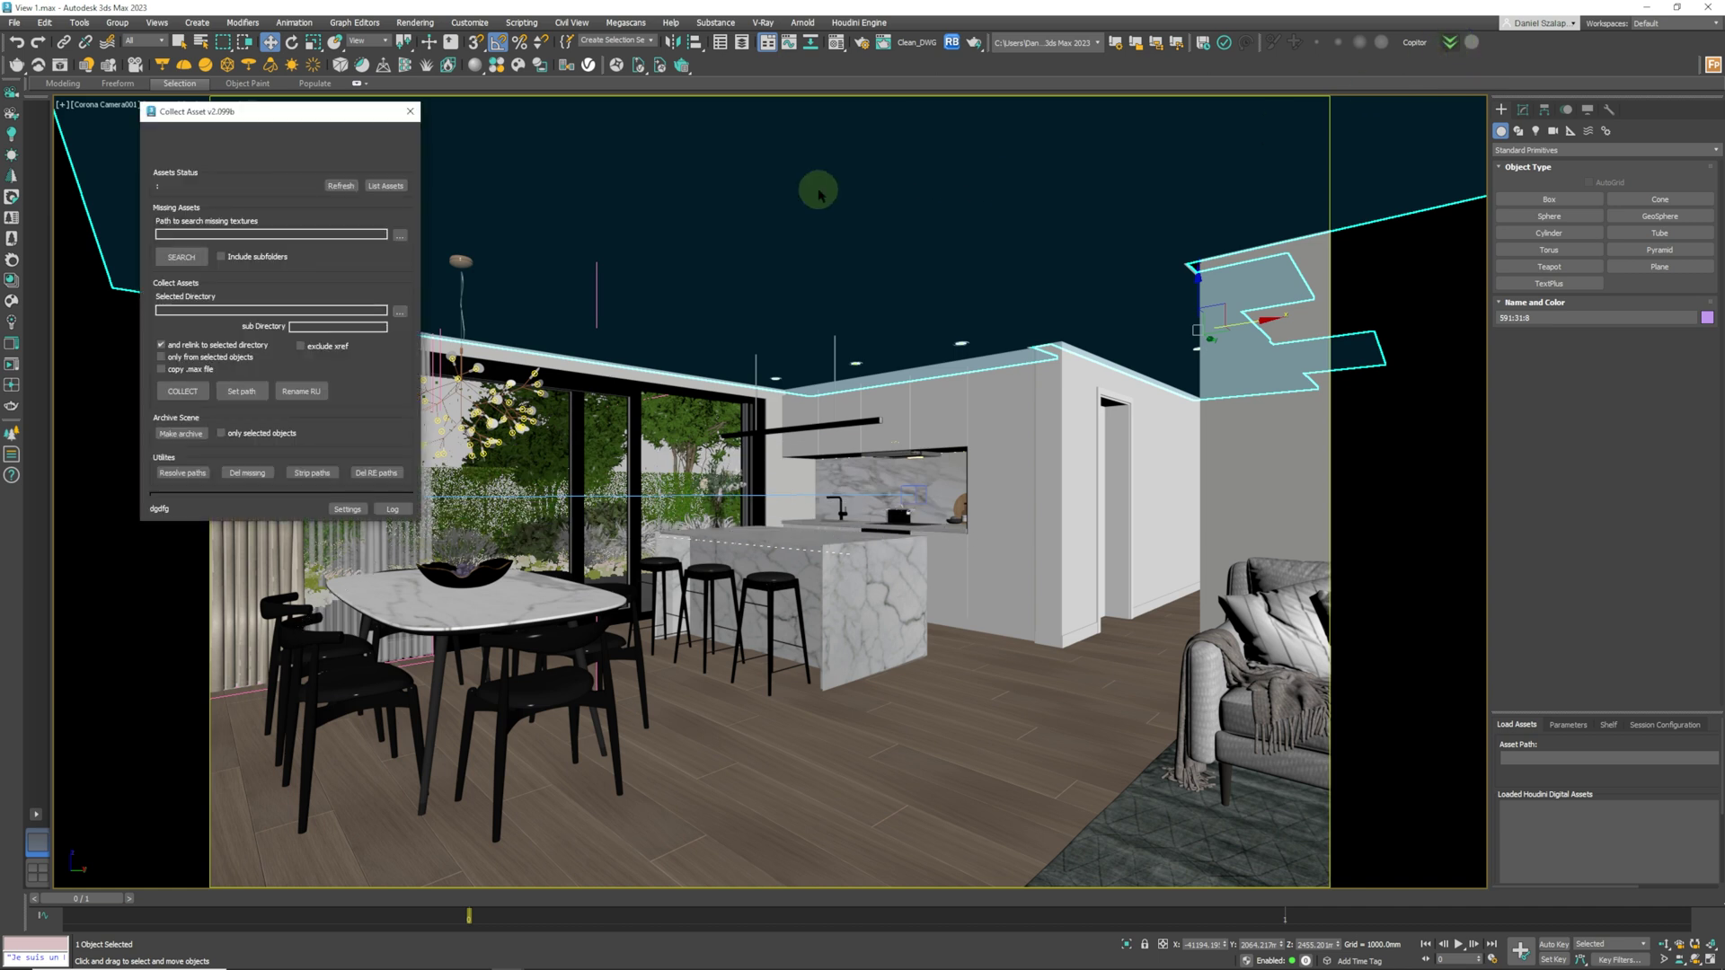
click(611, 411)
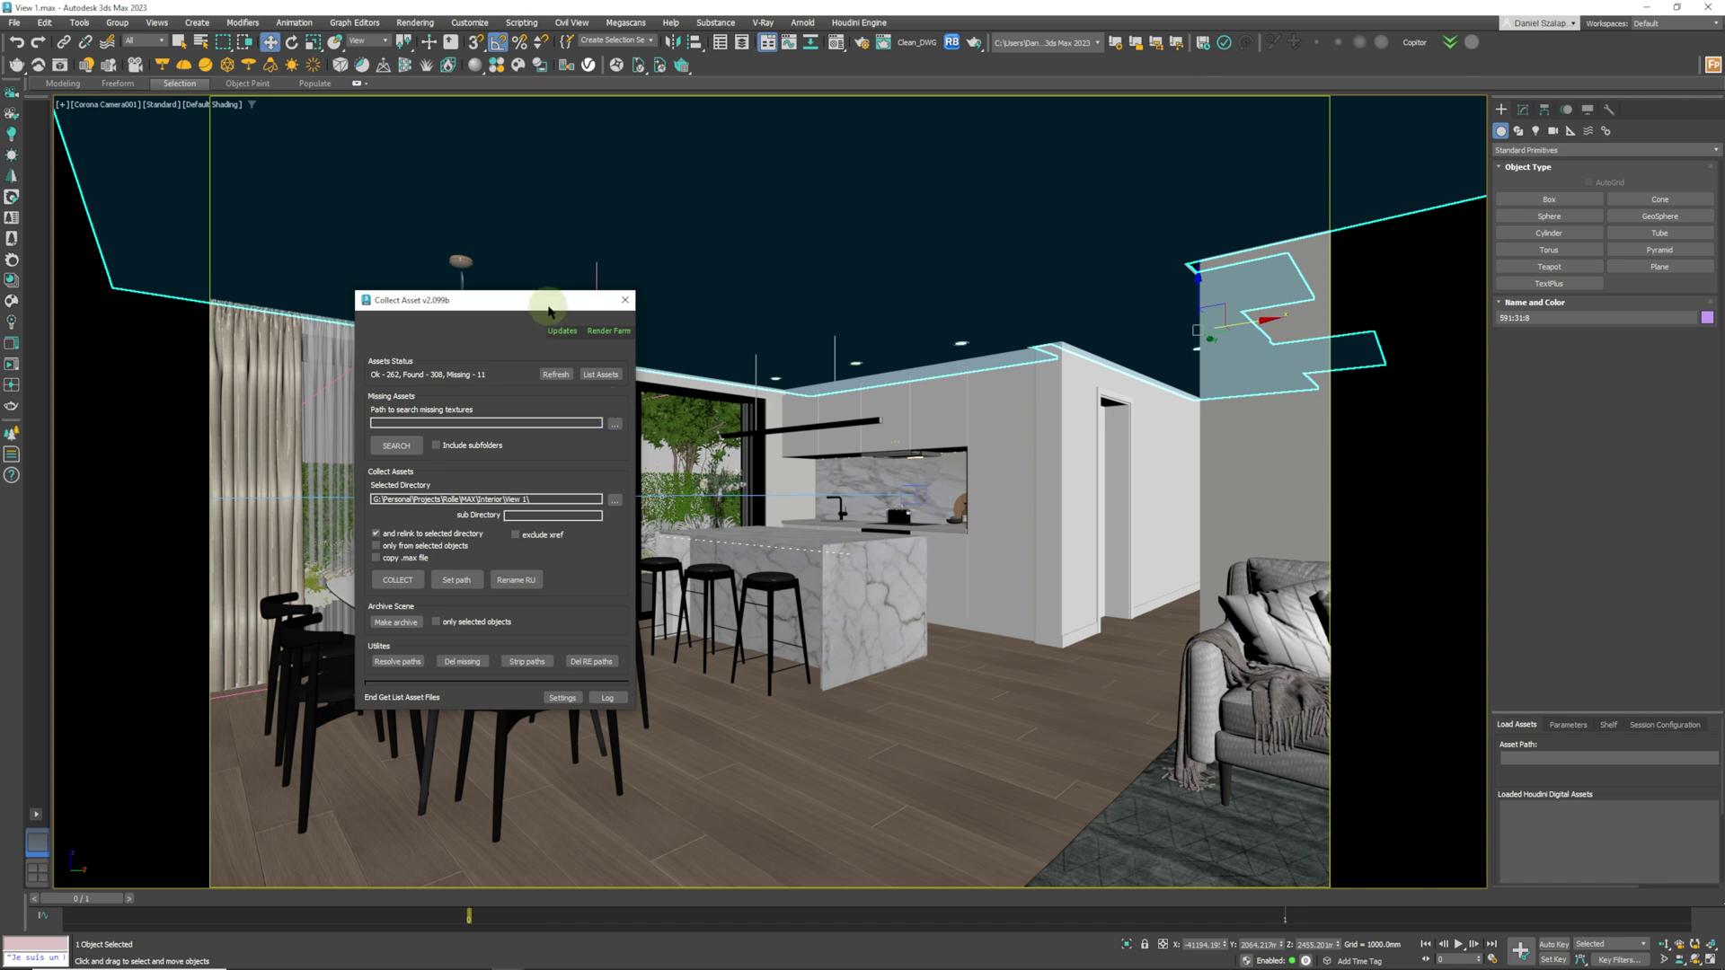
drag(549, 311, 674, 348)
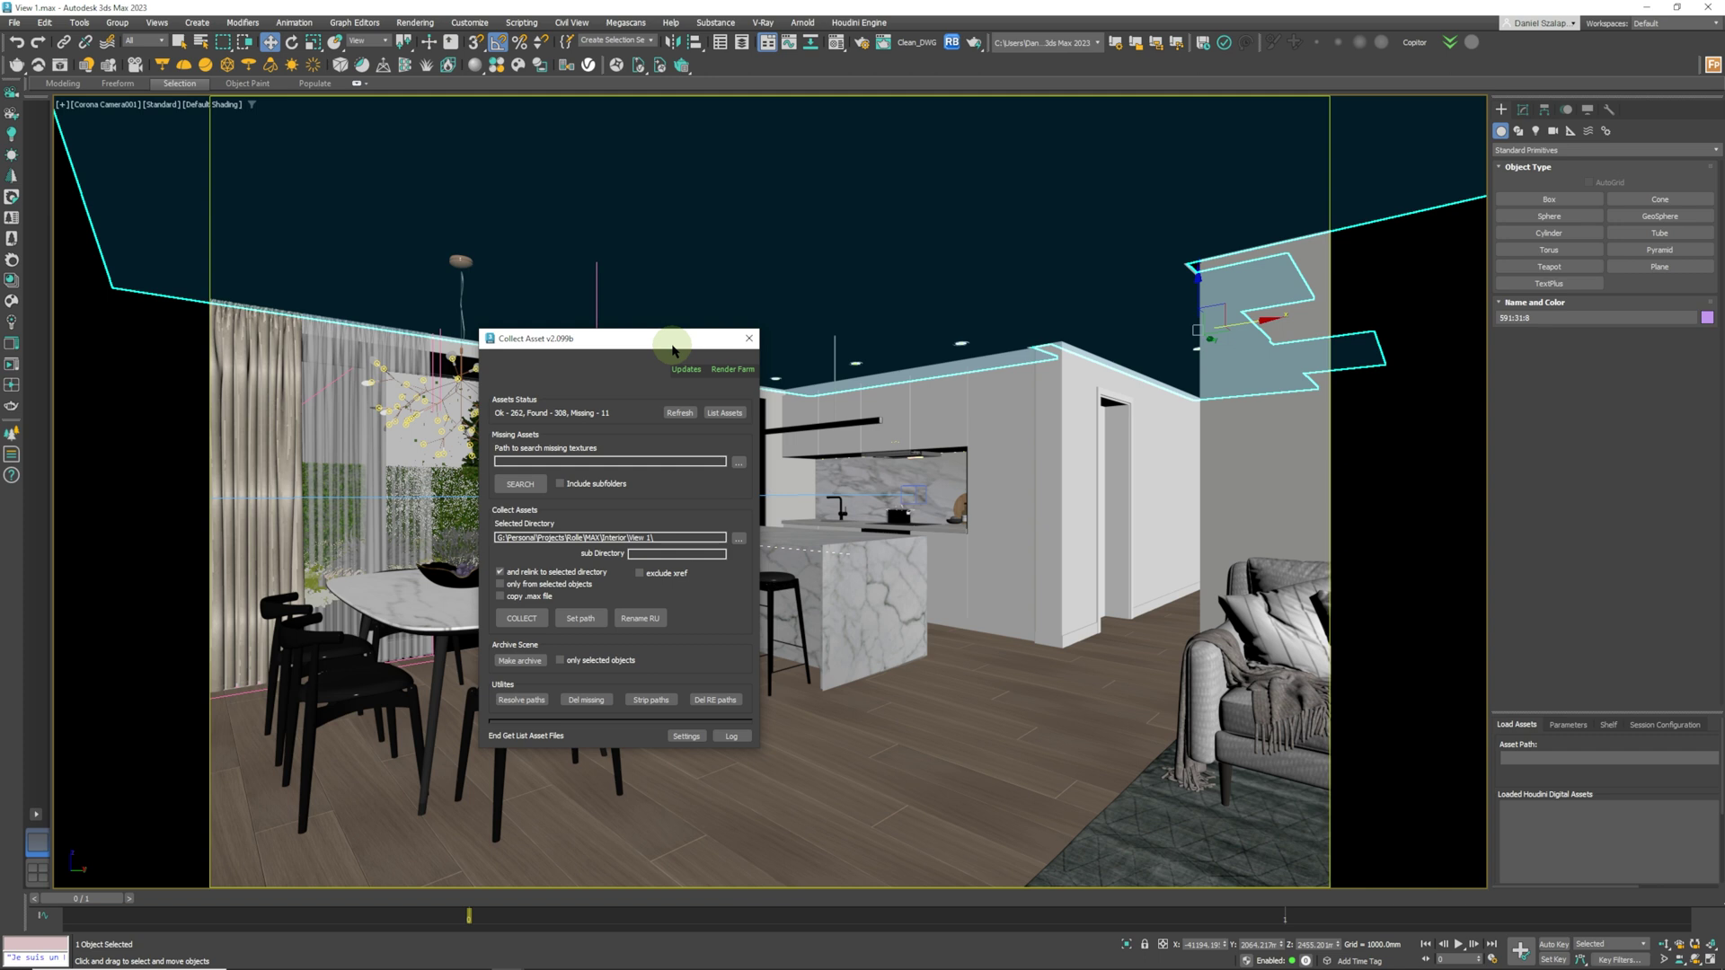